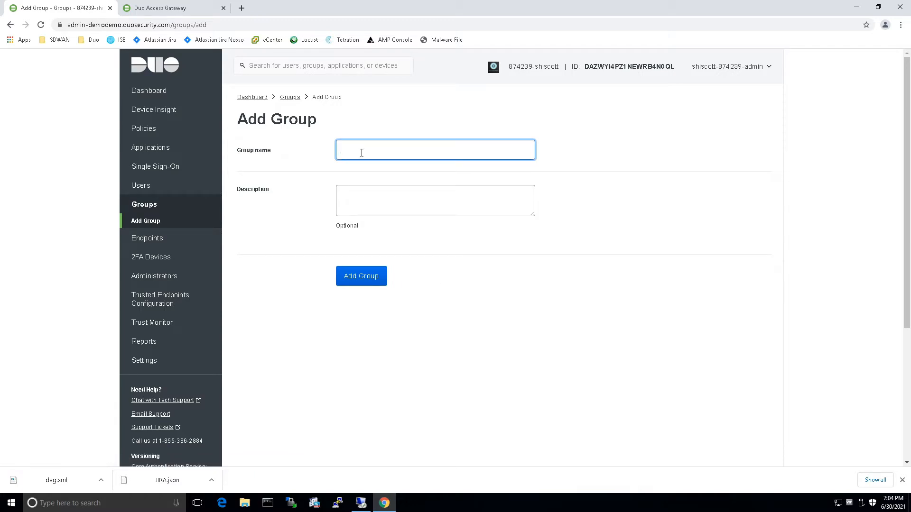
Enter 'Contractors' as the new group's name.
type("Contractors")
Create the Contractors group.
left_click(355, 280)
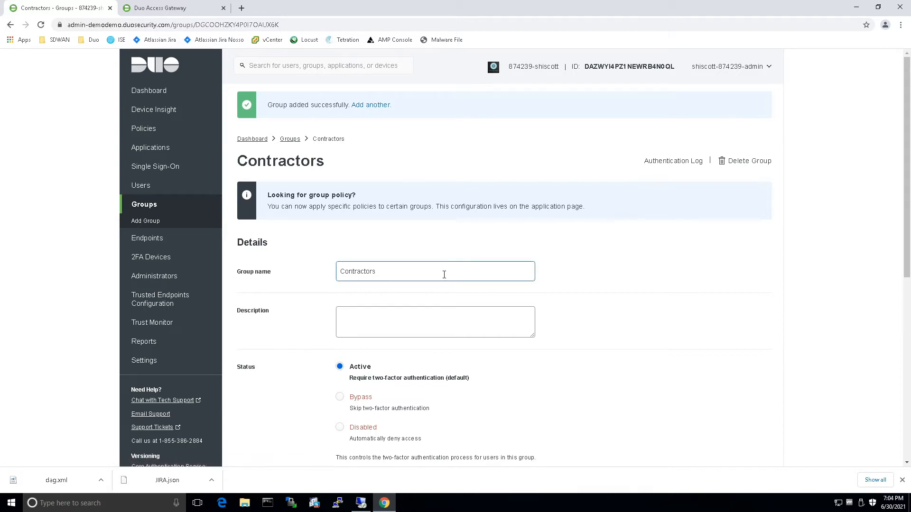
scroll(446, 287, "down", 4)
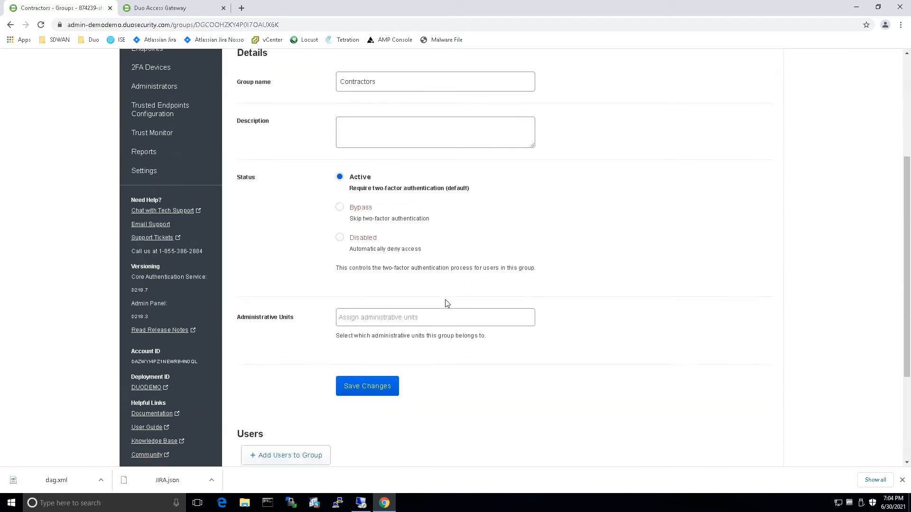
scroll(445, 304, "down", 3)
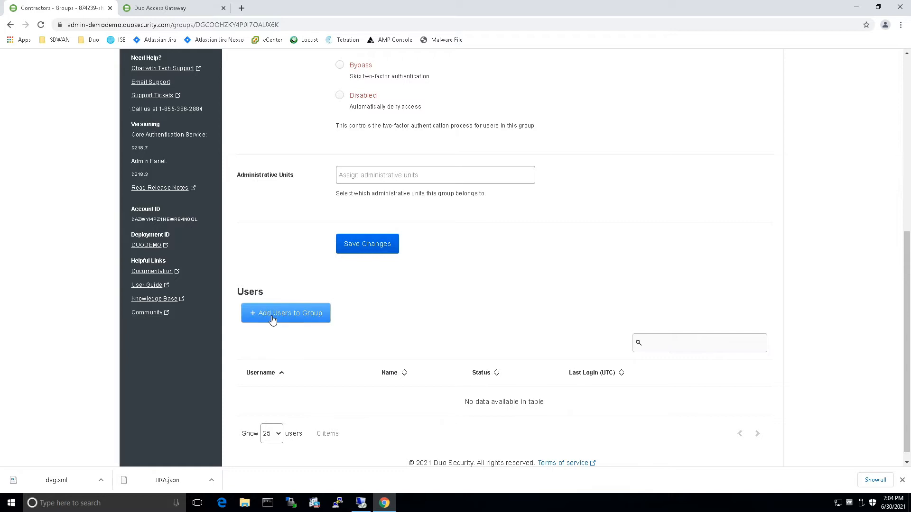
Add the first listed user to Contractors and return to the Groups list.
left_click(272, 316)
left_click(275, 355)
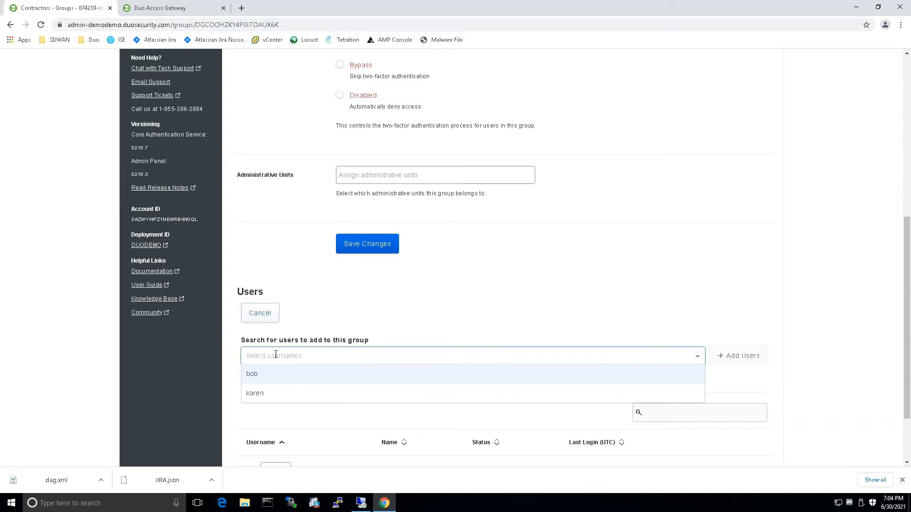
left_click(250, 374)
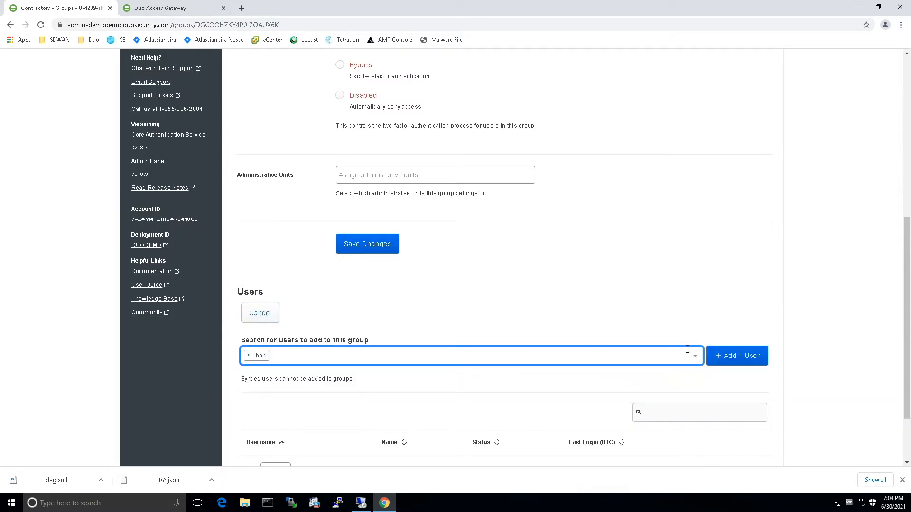
left_click(735, 367)
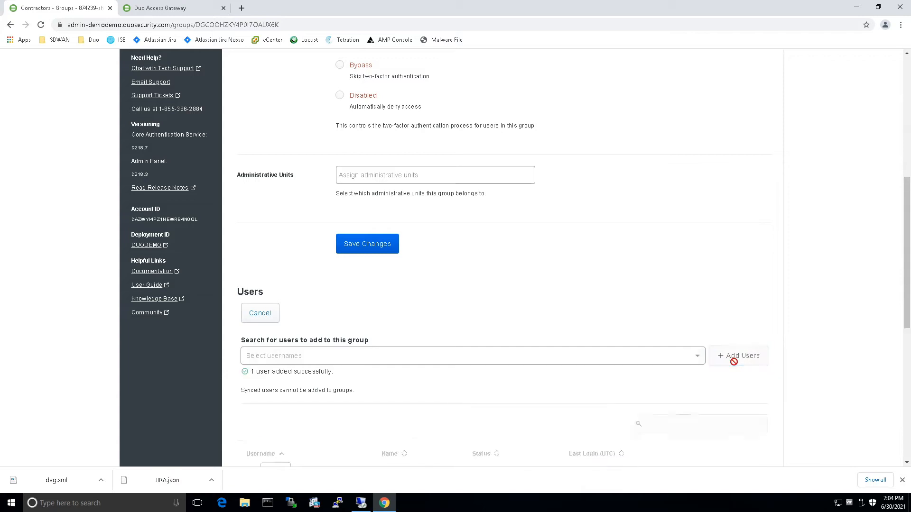
scroll(663, 292, "up", 6)
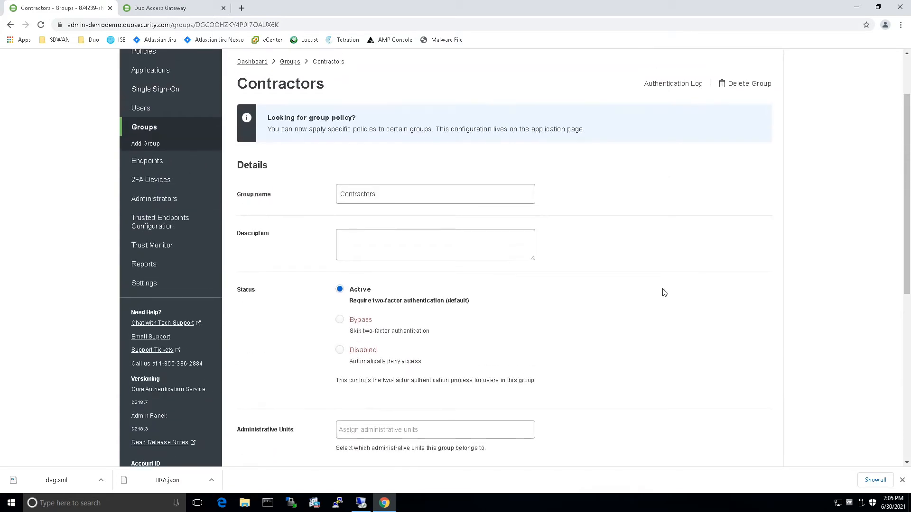
scroll(664, 293, "up", 1)
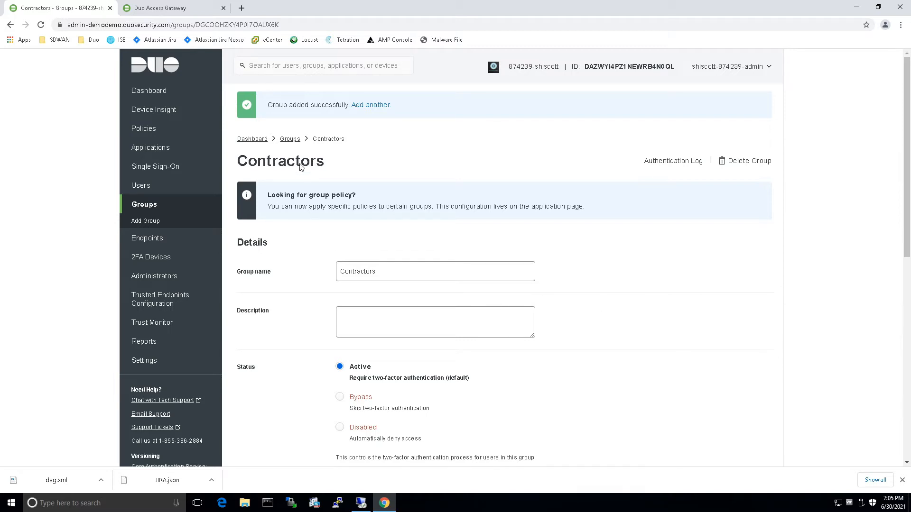
left_click(288, 139)
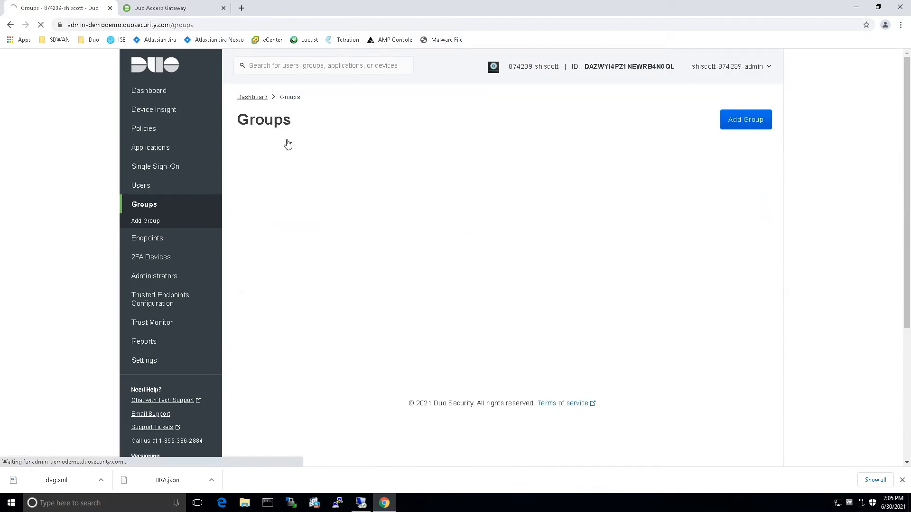
Create a second group named Employees.
left_click(744, 123)
left_click(421, 148)
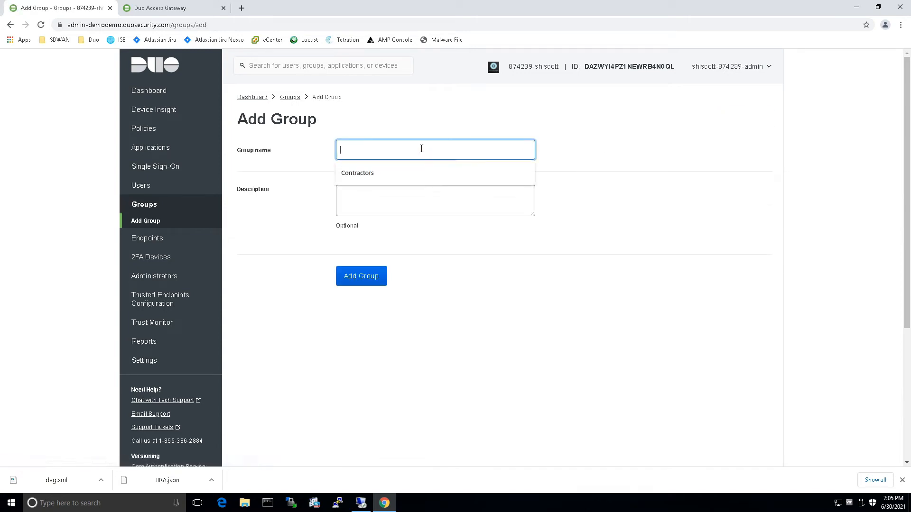
type("E")
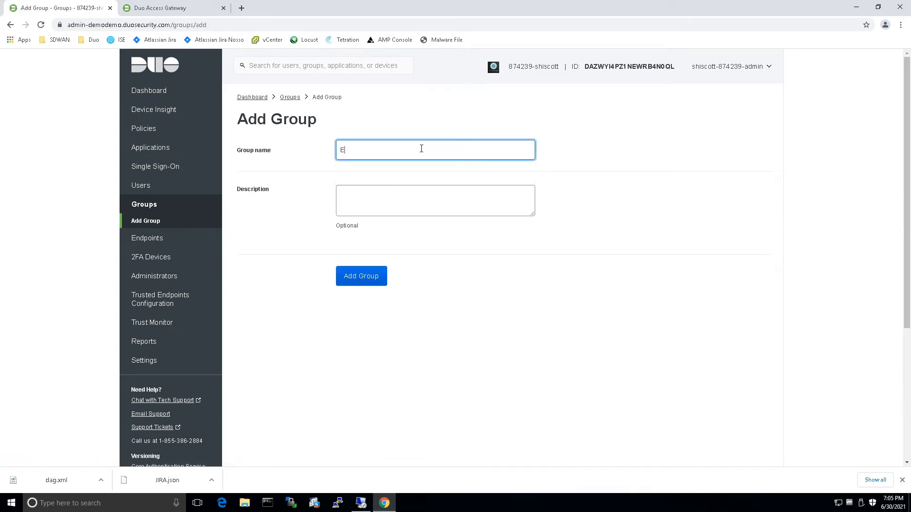
type("mployees")
left_click(349, 283)
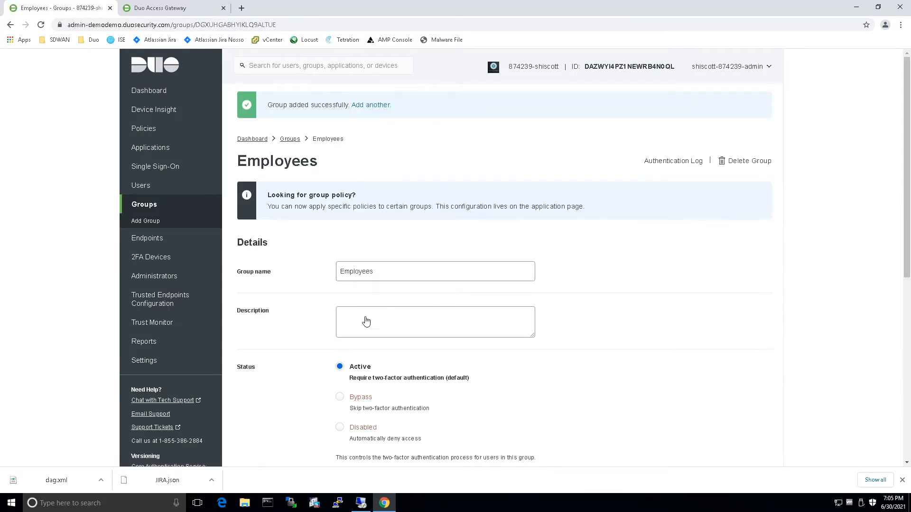
scroll(364, 320, "down", 6)
scroll(371, 342, "down", 1)
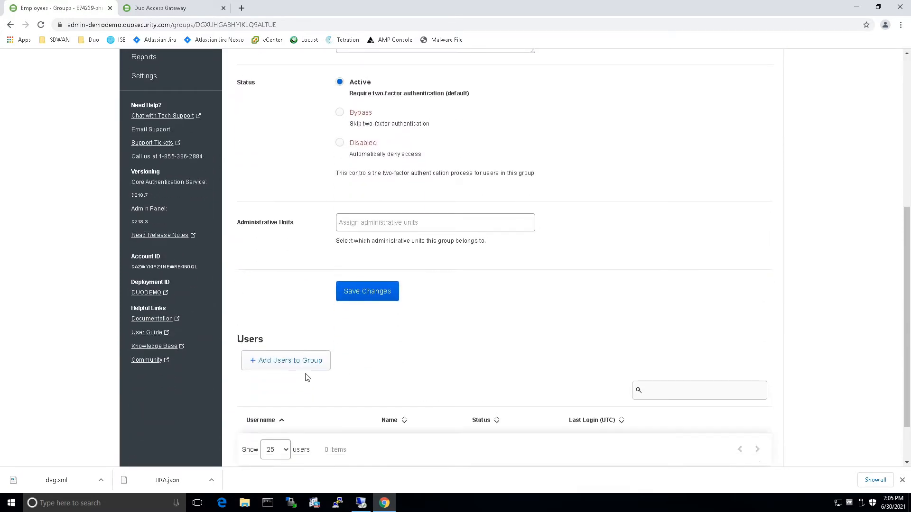
Add the second listed user to Employees and save the group.
left_click(287, 365)
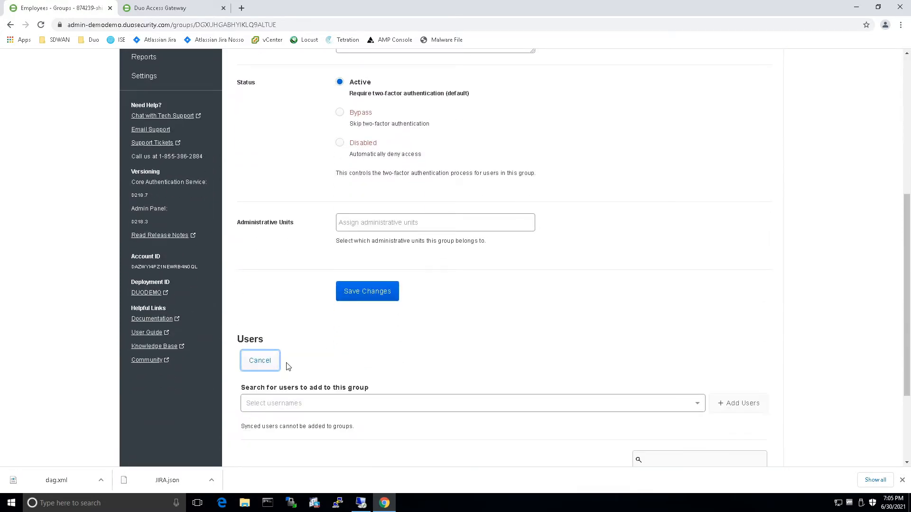
left_click(291, 408)
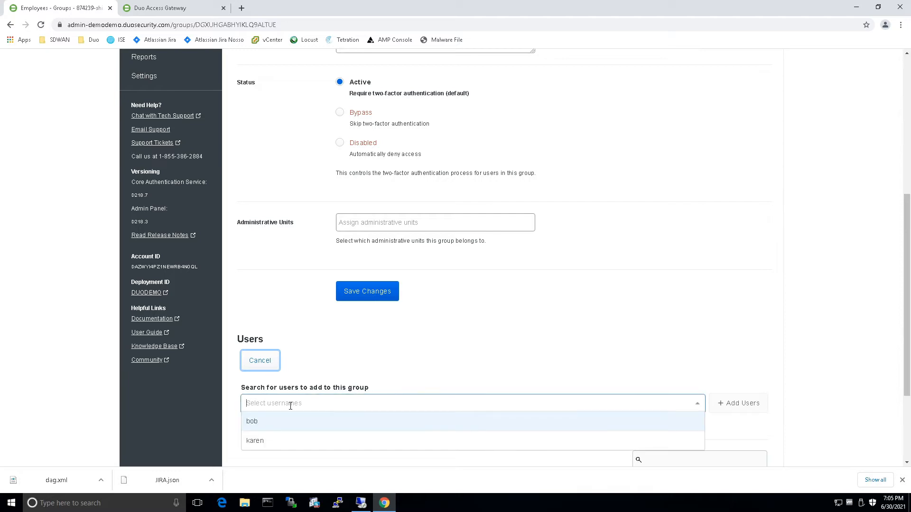
left_click(259, 442)
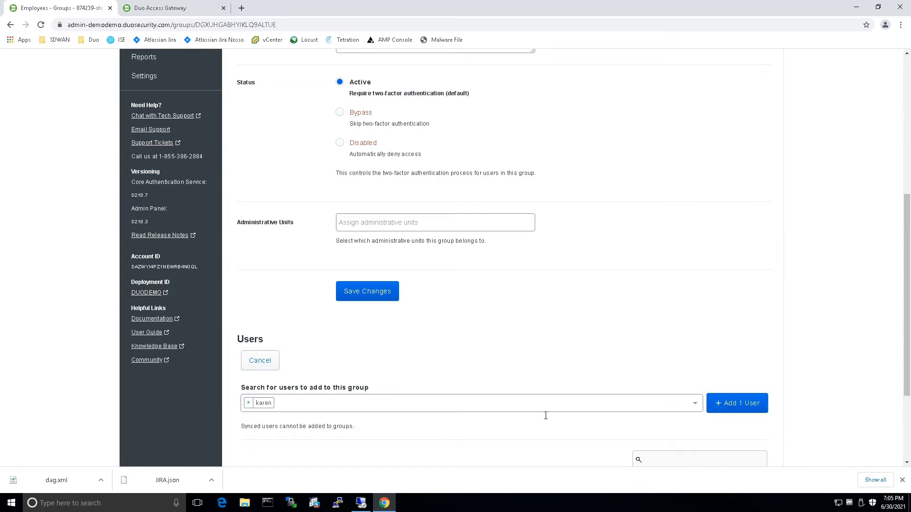
left_click(737, 403)
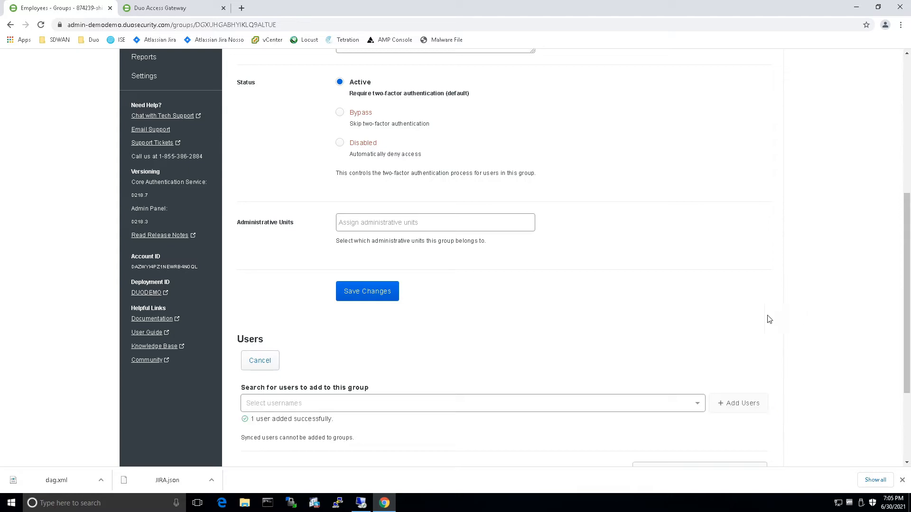
left_click(368, 300)
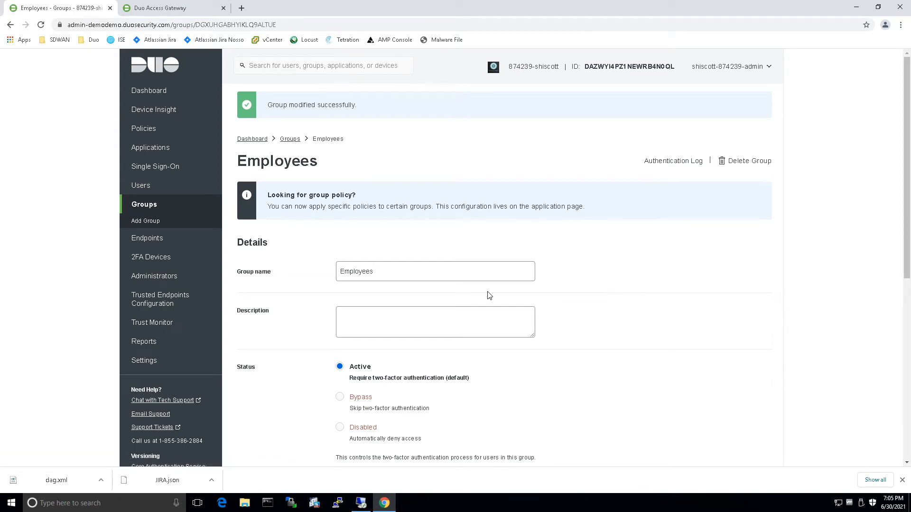
left_click(142, 129)
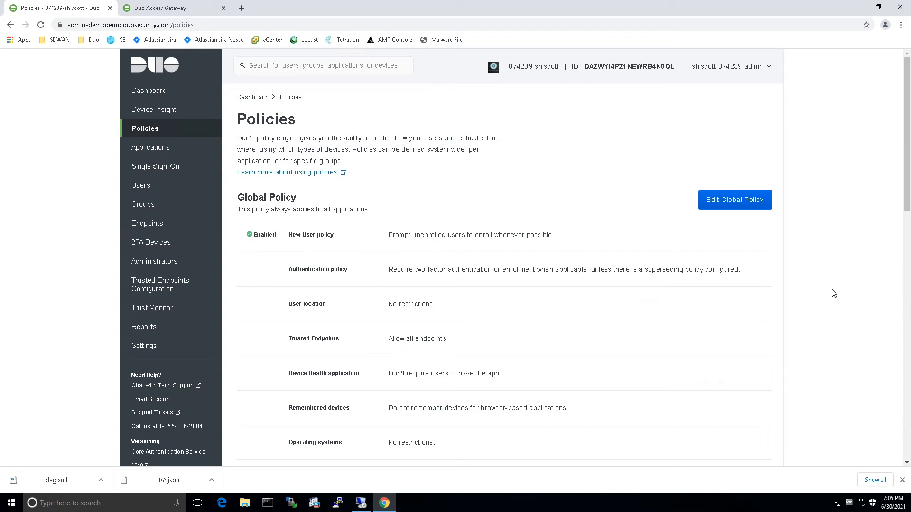
Start a policy named Contractors including New User, Authentication and Device Health application rules.
scroll(832, 292, "down", 6)
scroll(834, 292, "down", 7)
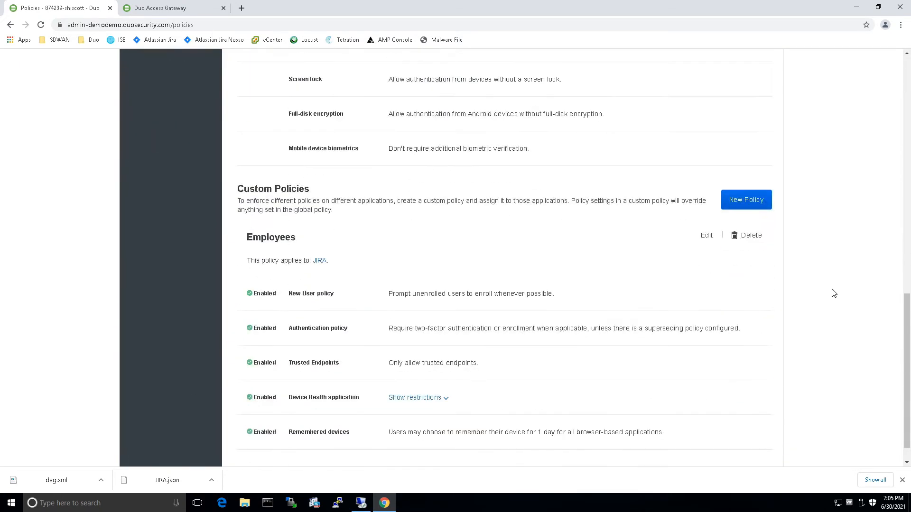
left_click(746, 199)
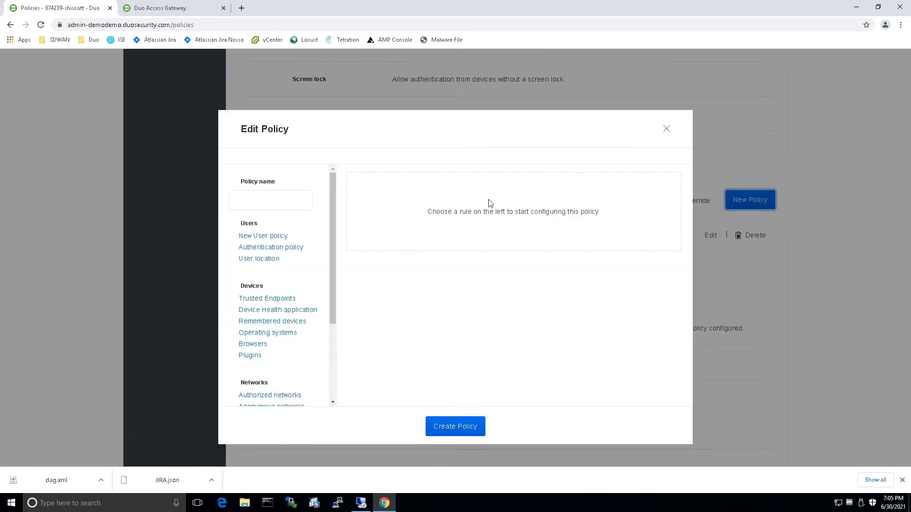
left_click(247, 200)
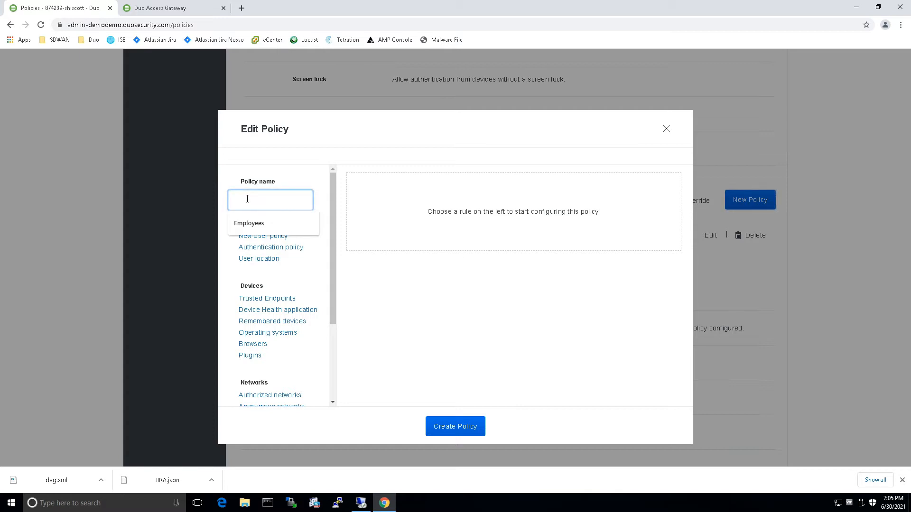
type("Contractors")
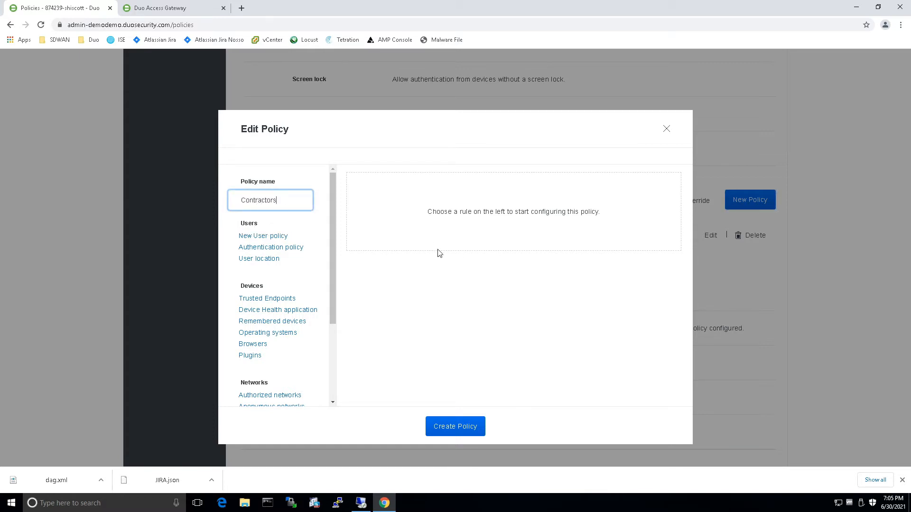
left_click(276, 237)
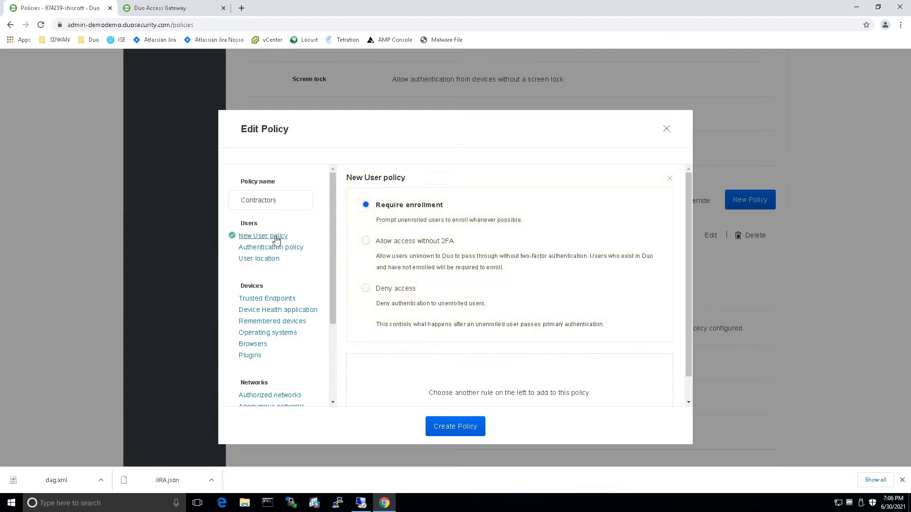
left_click(279, 249)
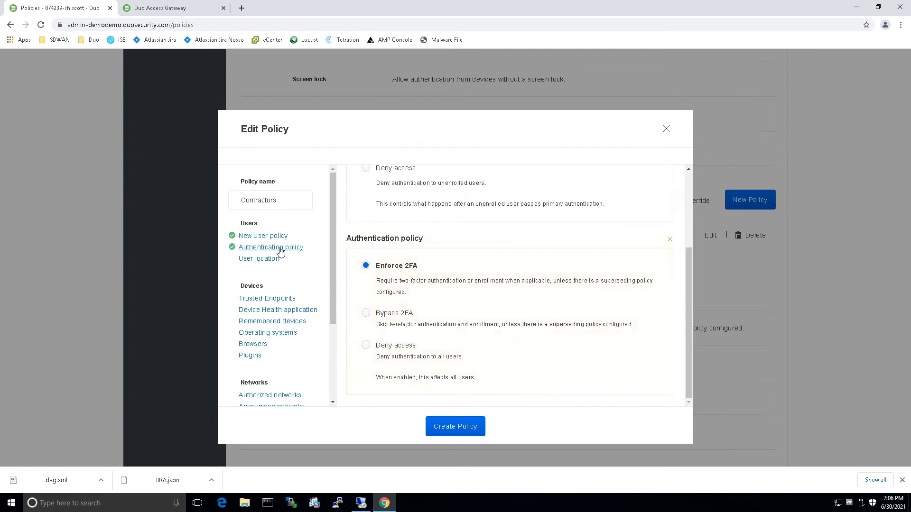
left_click(273, 313)
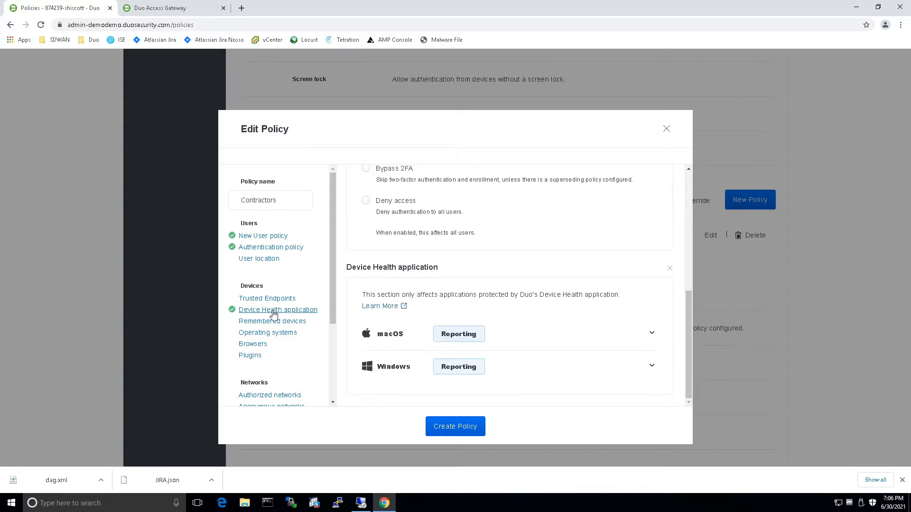
Require the Device Health app on Windows, blocking access when firewall is off or no security agent runs.
left_click(651, 368)
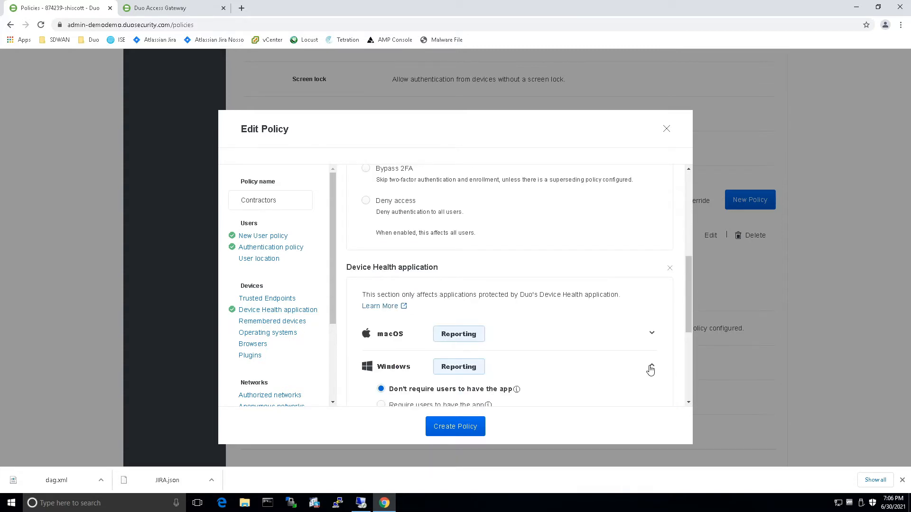
scroll(650, 370, "down", 2)
scroll(650, 370, "down", 2)
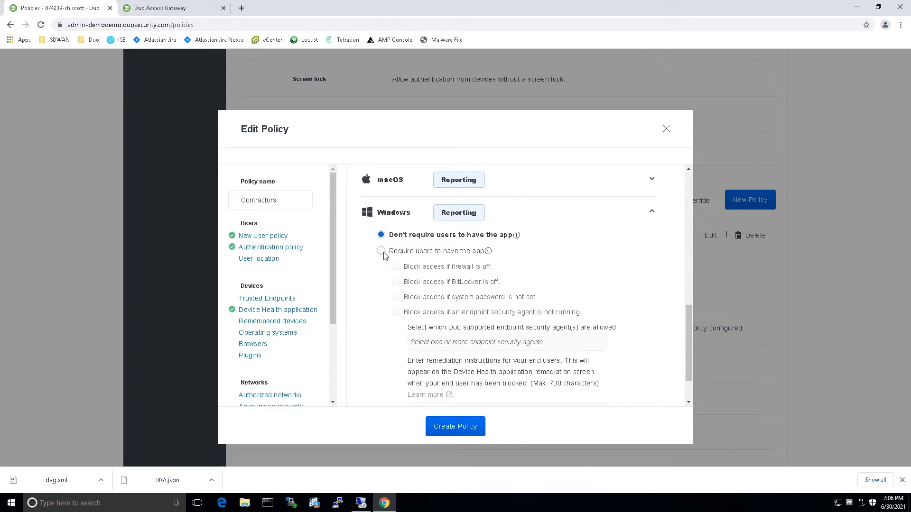
left_click(381, 251)
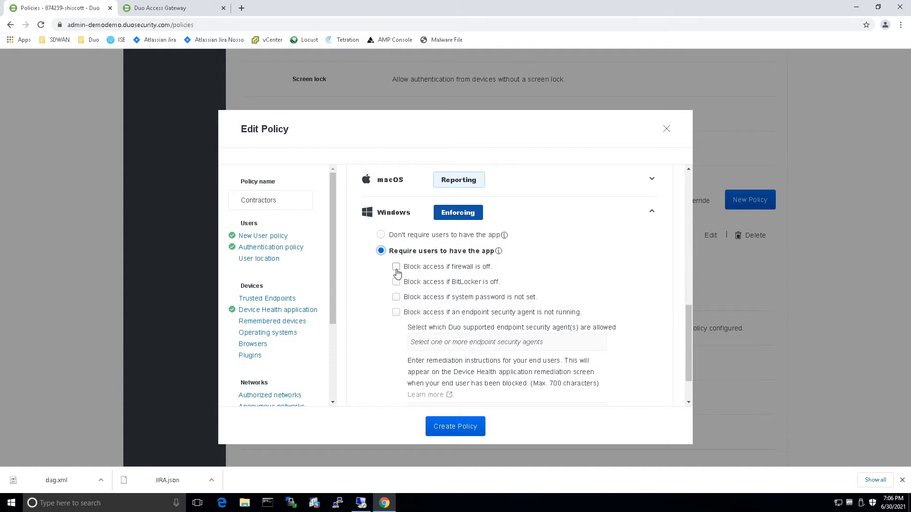
left_click(397, 268)
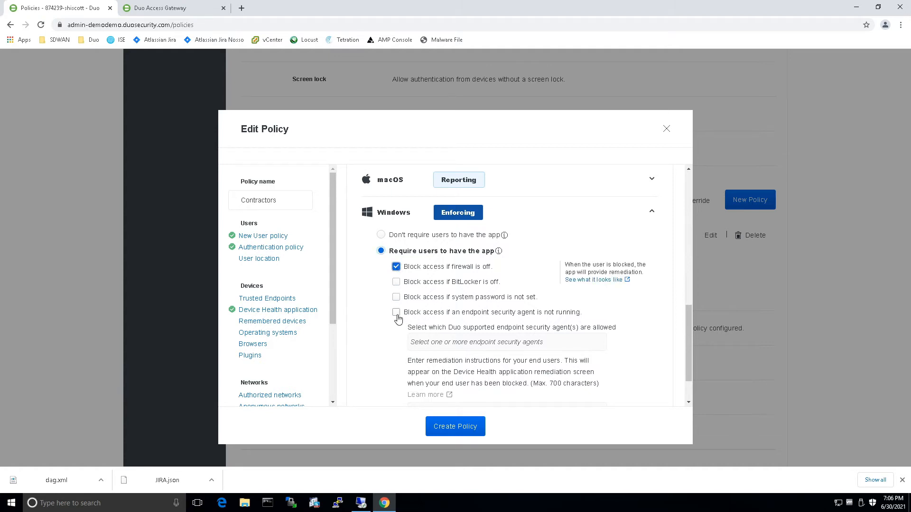
left_click(396, 314)
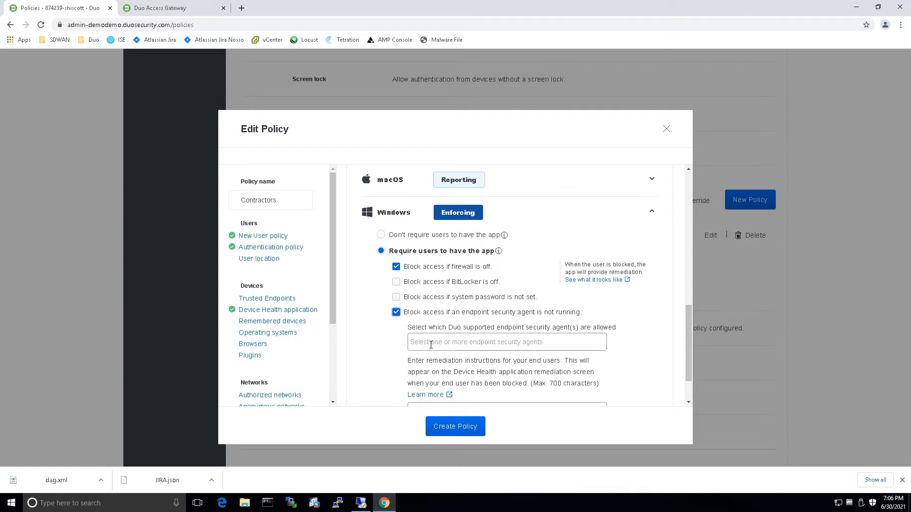
Allow Cisco AMP for Endpoints and Windows Defender as the required security agents.
left_click(431, 345)
left_click(450, 376)
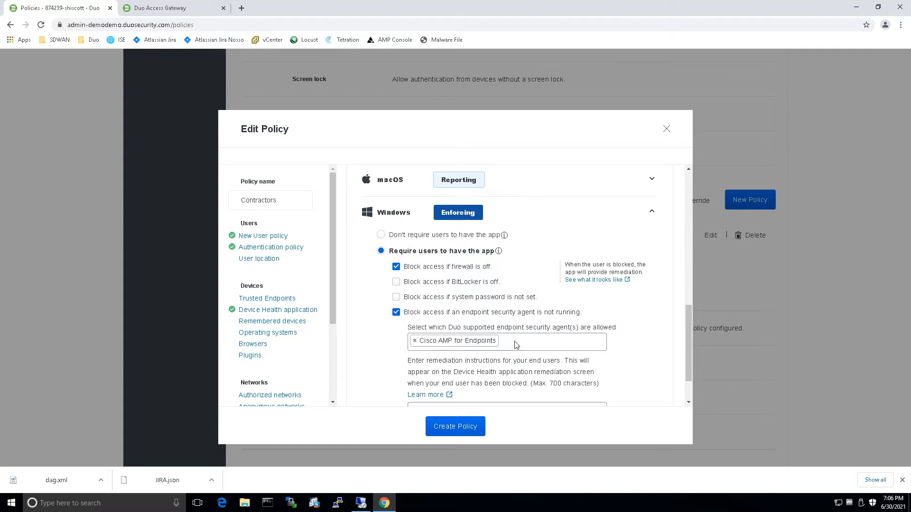
left_click(517, 344)
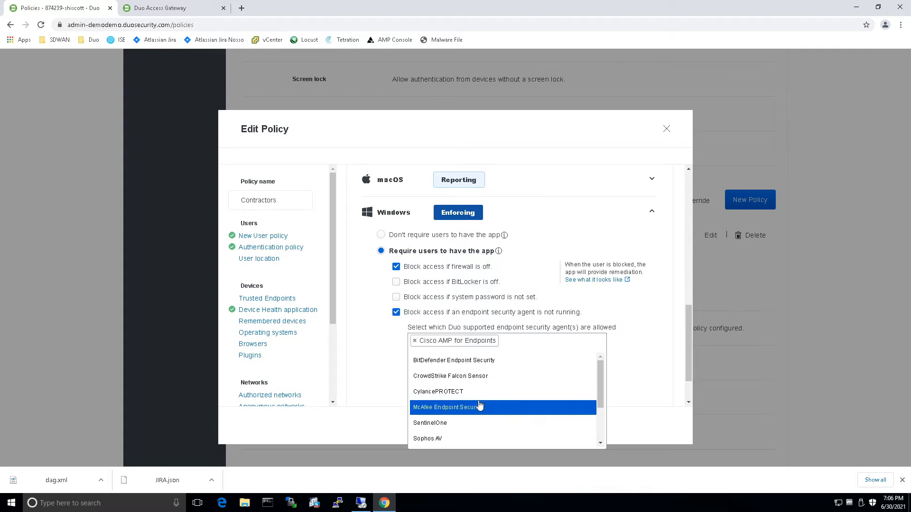
scroll(480, 405, "down", 2)
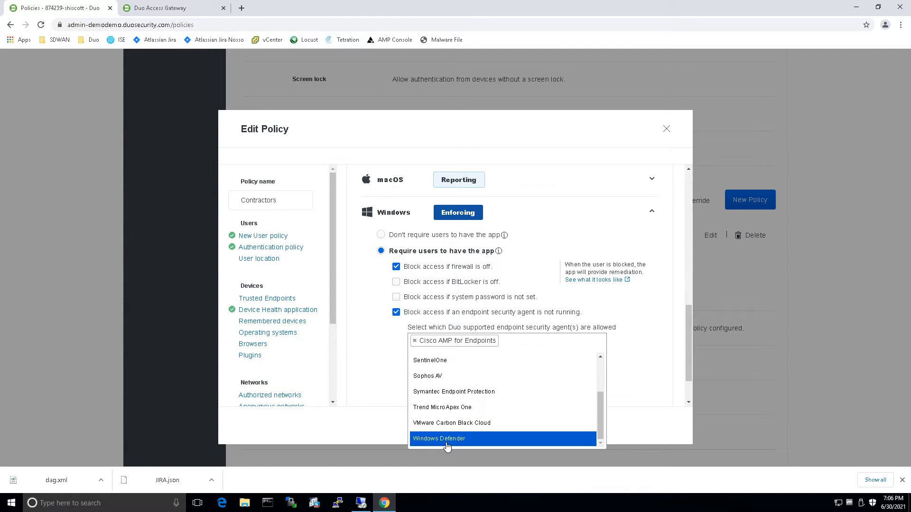
left_click(449, 438)
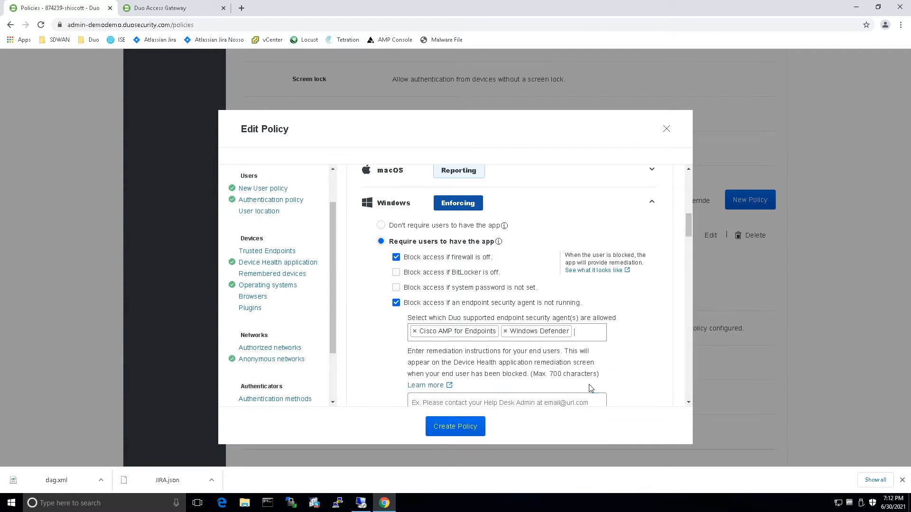
scroll(591, 389, "down", 2)
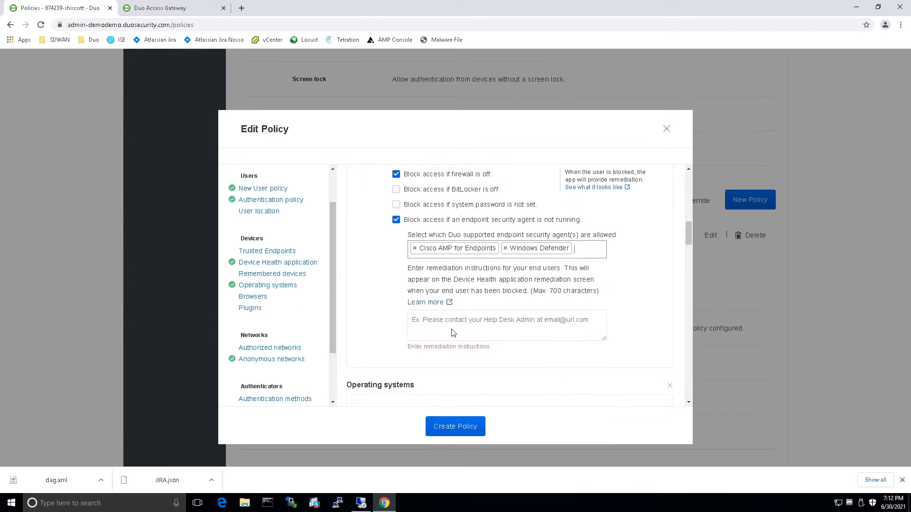
Enter remediation text telling blocked users to contact the help desk at its phone number.
left_click(449, 323)
type("Contact the ")
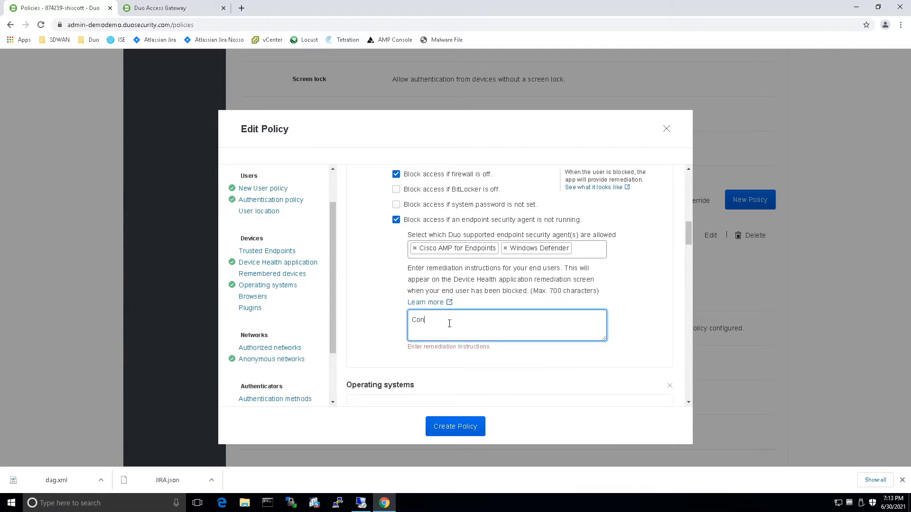
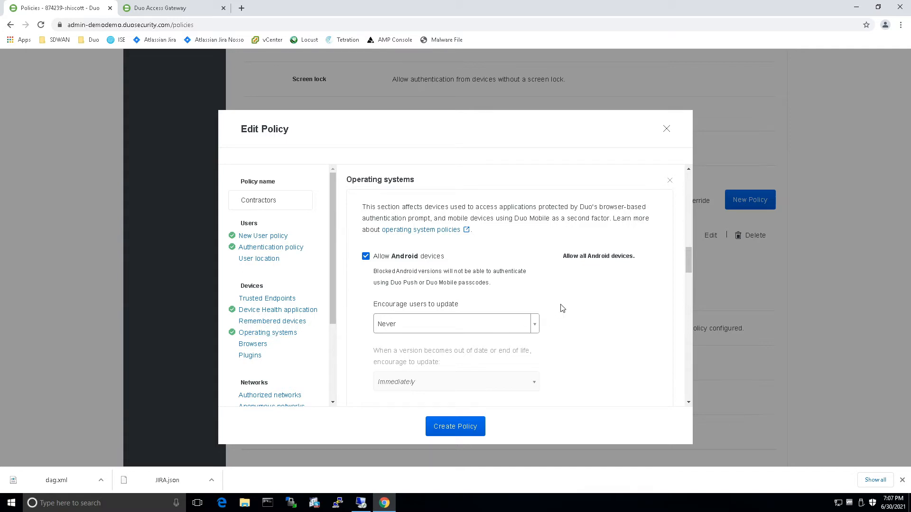
Encourage Windows updates immediately when the version is less than the latest.
scroll(565, 307, "down", 1)
scroll(566, 308, "down", 8)
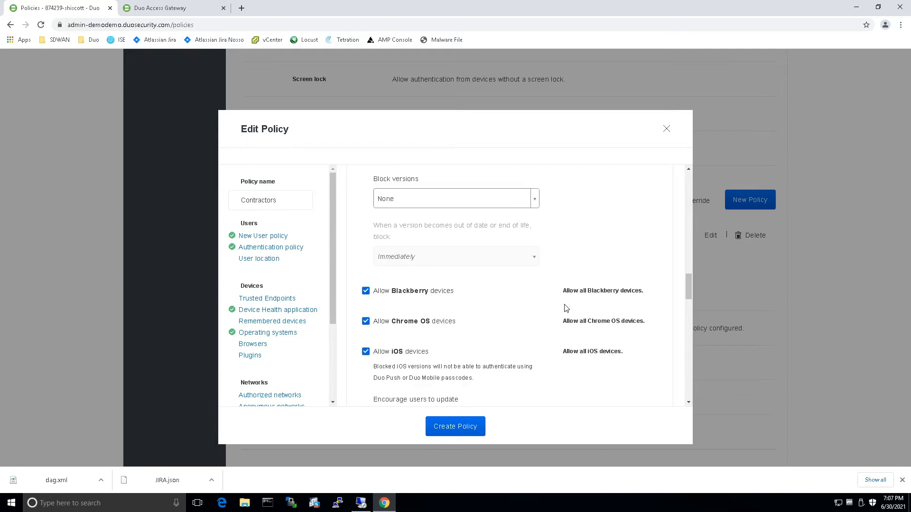
scroll(566, 308, "down", 8)
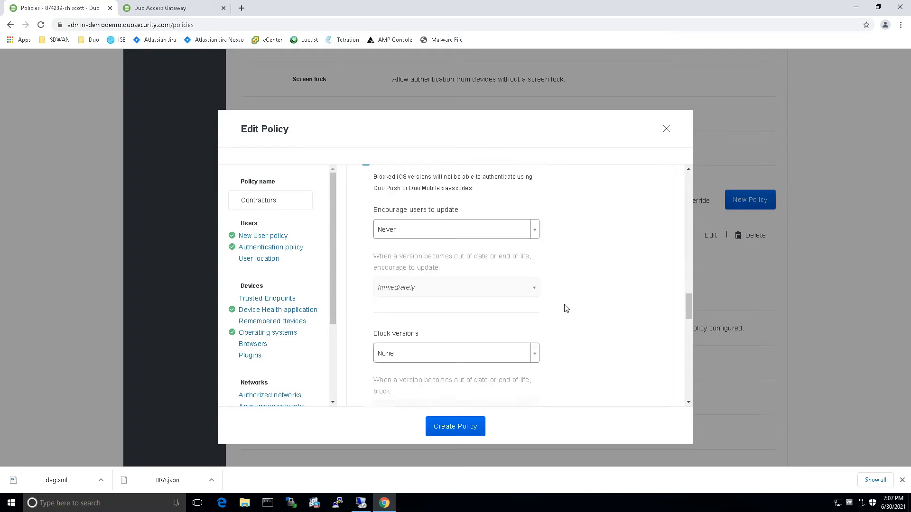
scroll(565, 308, "down", 8)
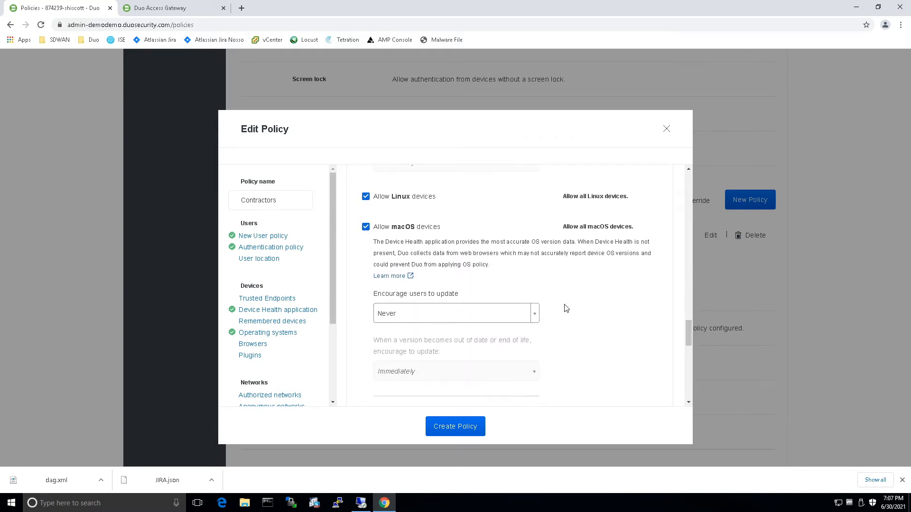
scroll(565, 308, "down", 8)
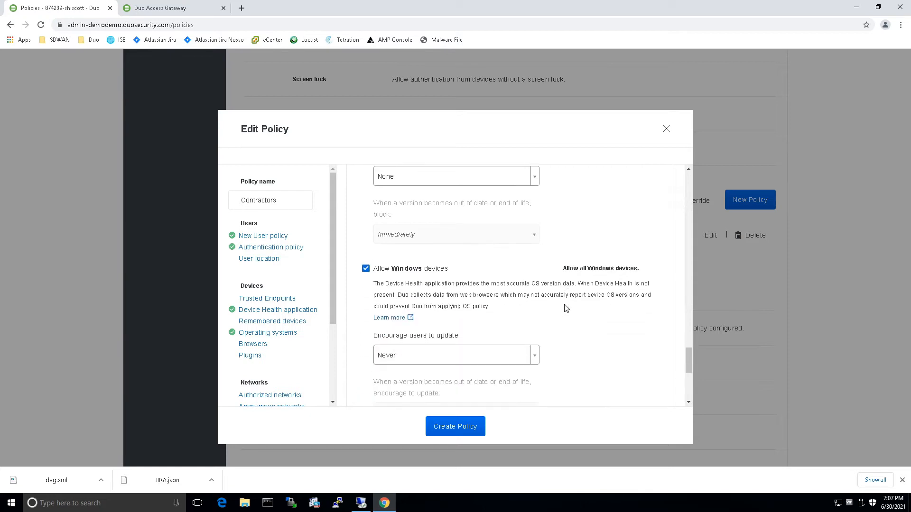
scroll(566, 307, "up", 2)
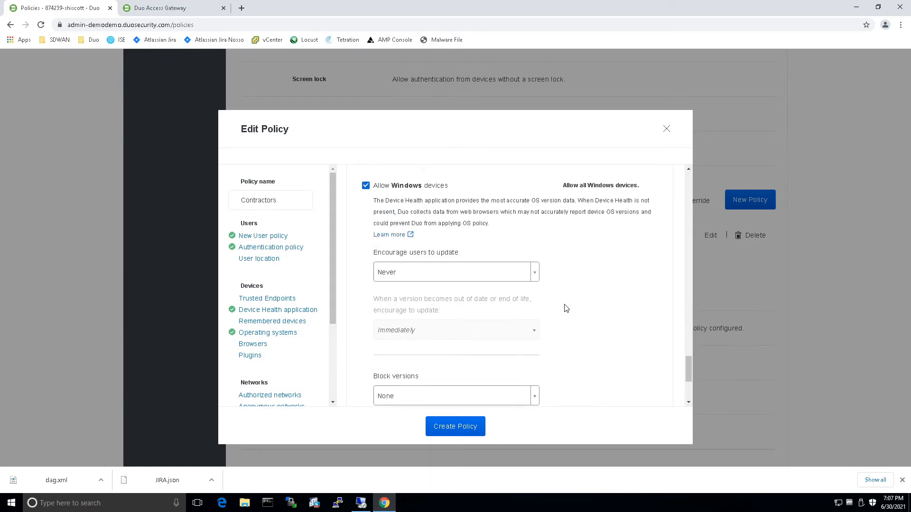
scroll(566, 308, "down", 1)
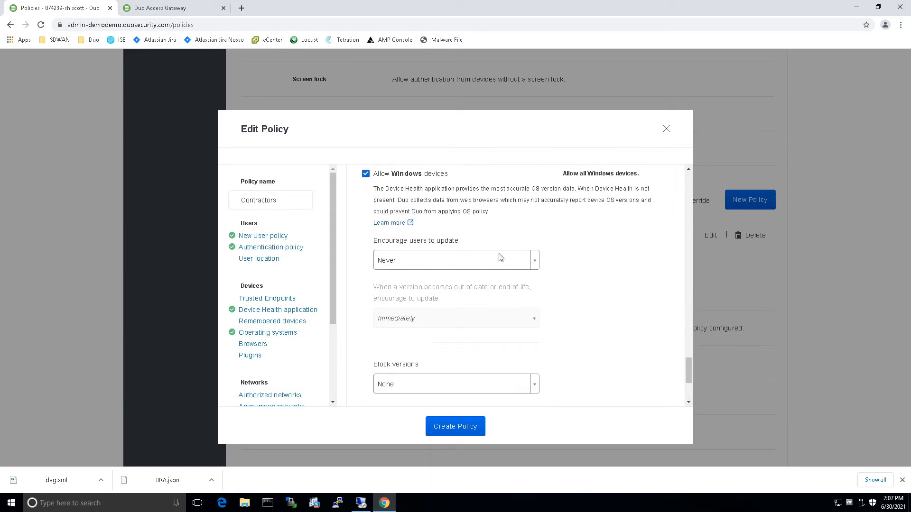
left_click(525, 262)
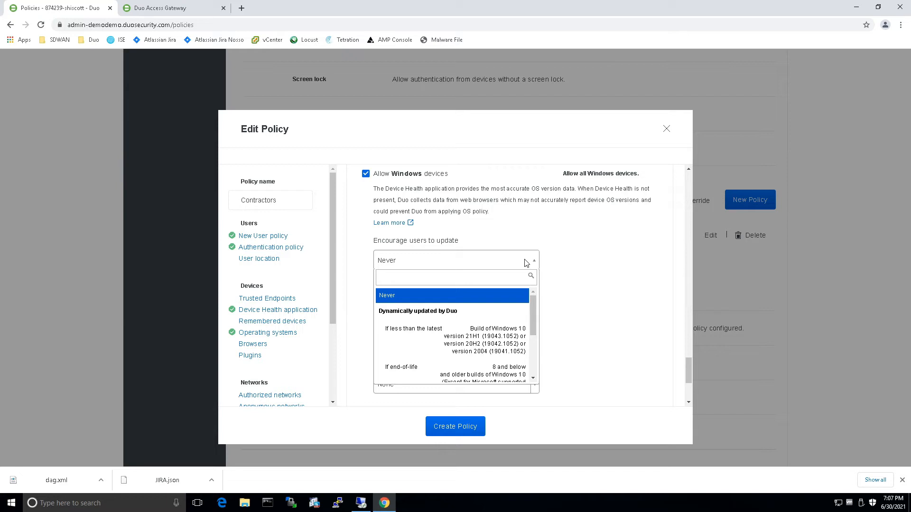
left_click(510, 348)
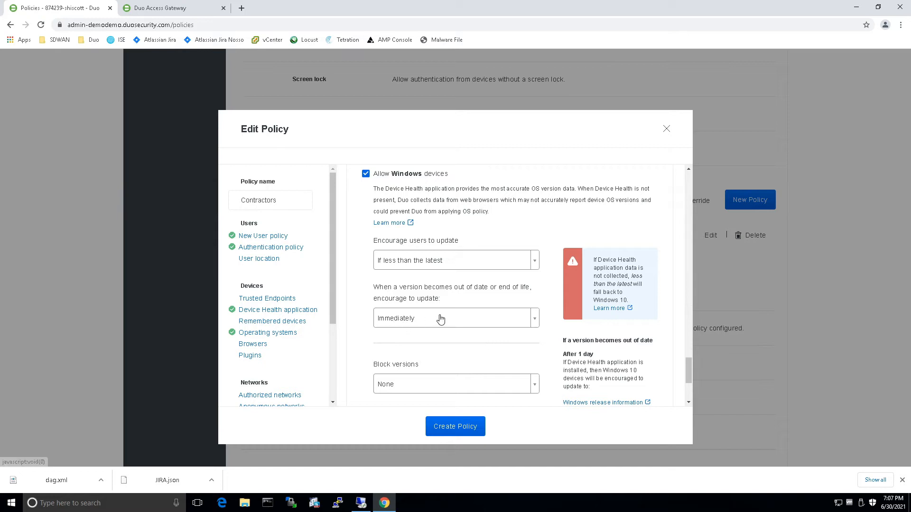
left_click(480, 317)
left_click(480, 317)
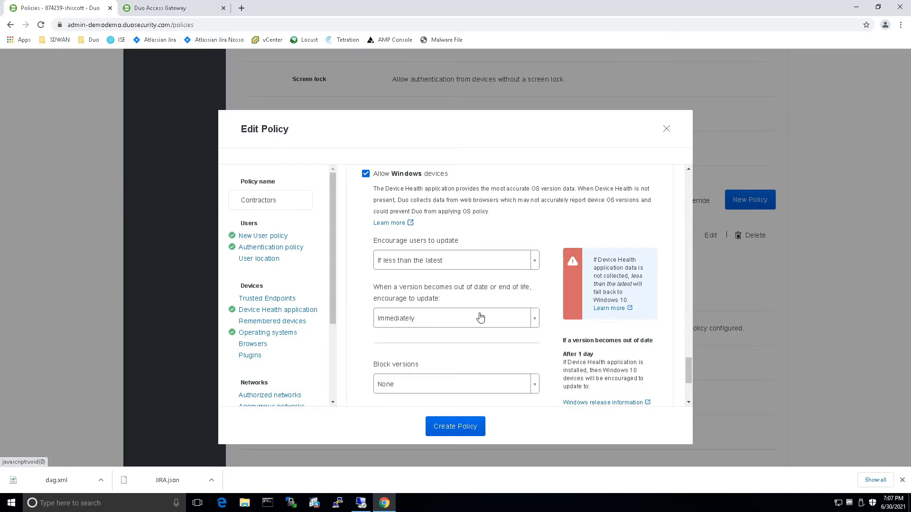
Block Windows versions that are end-of-life.
scroll(481, 317, "down", 3)
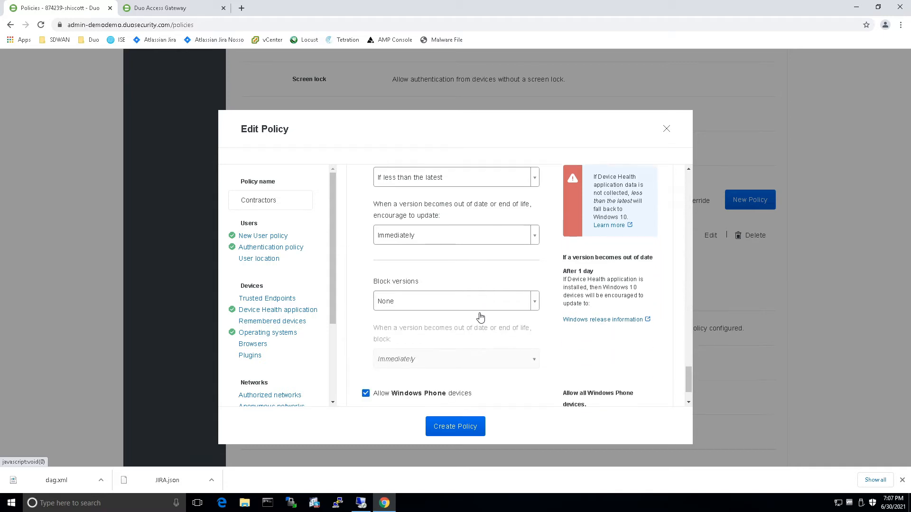
left_click(495, 248)
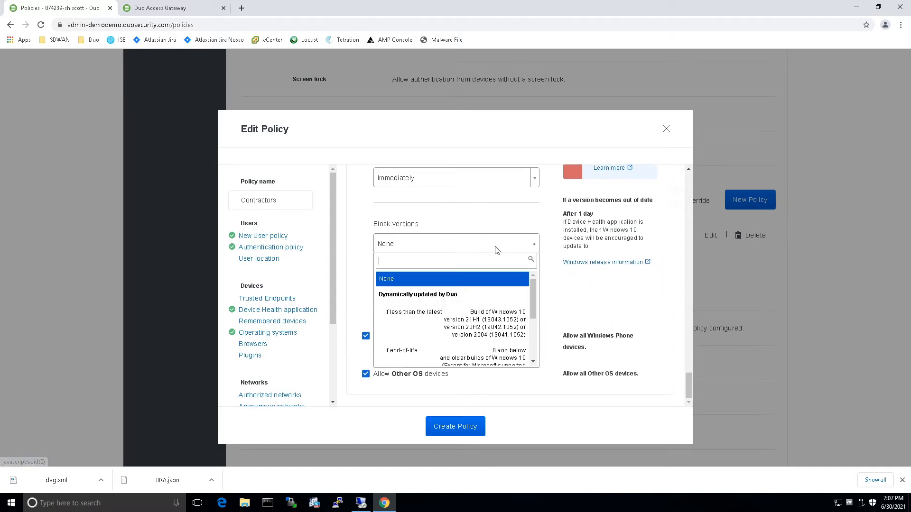
scroll(490, 319, "down", 1)
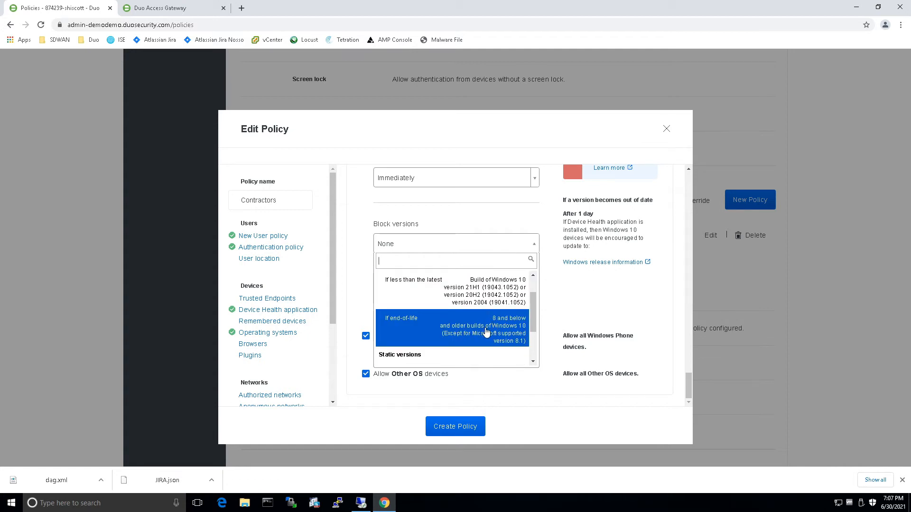
left_click(486, 331)
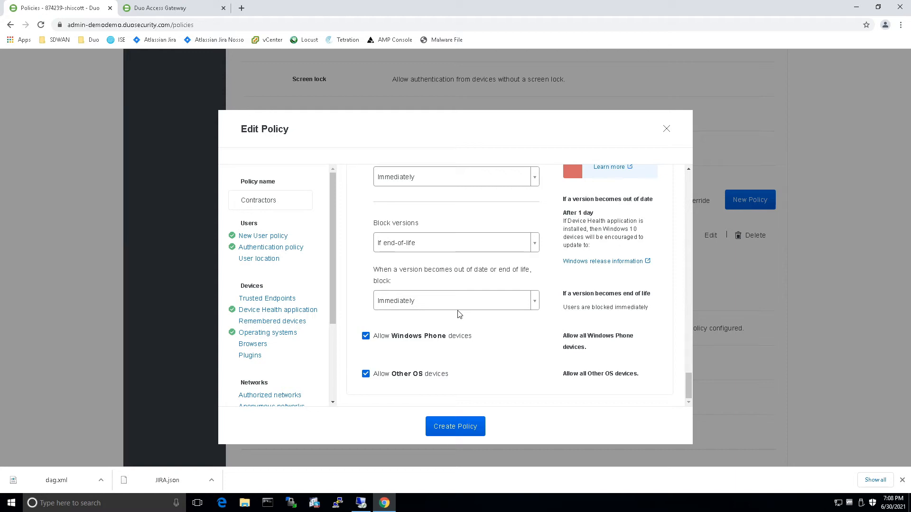
Deny access from anonymous networks and add the Mobile device biometrics rule.
scroll(304, 342, "down", 2)
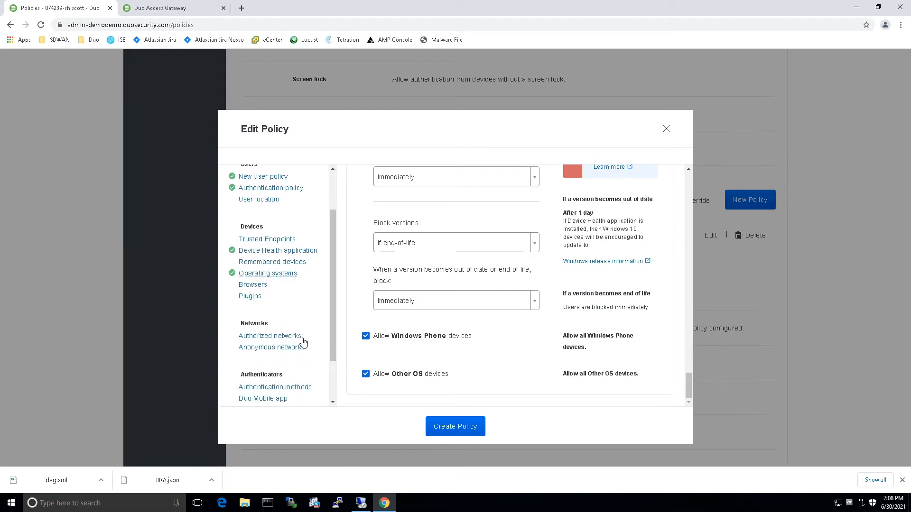
left_click(273, 312)
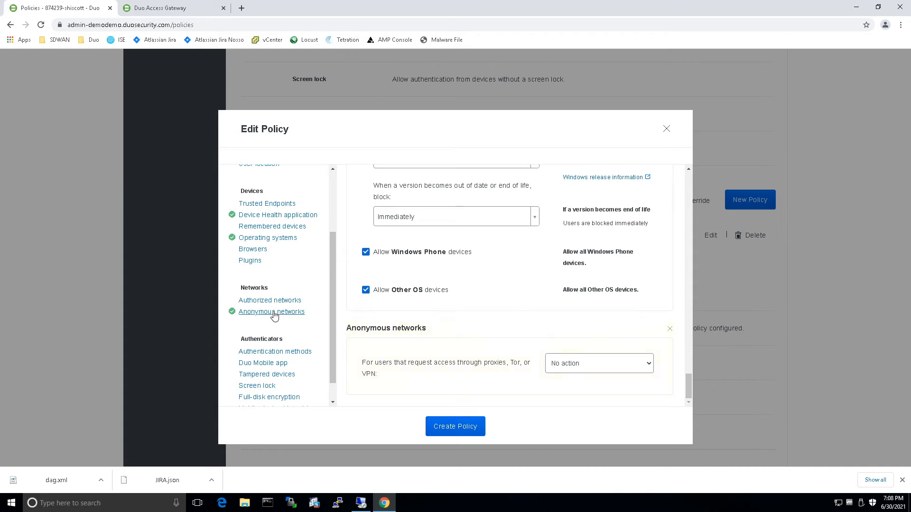
left_click(627, 367)
left_click(571, 396)
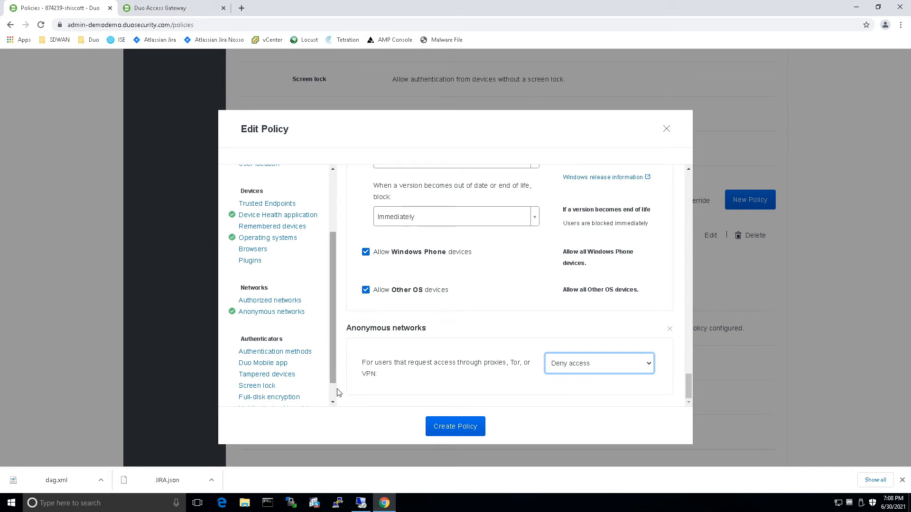
scroll(335, 402, "down", 1)
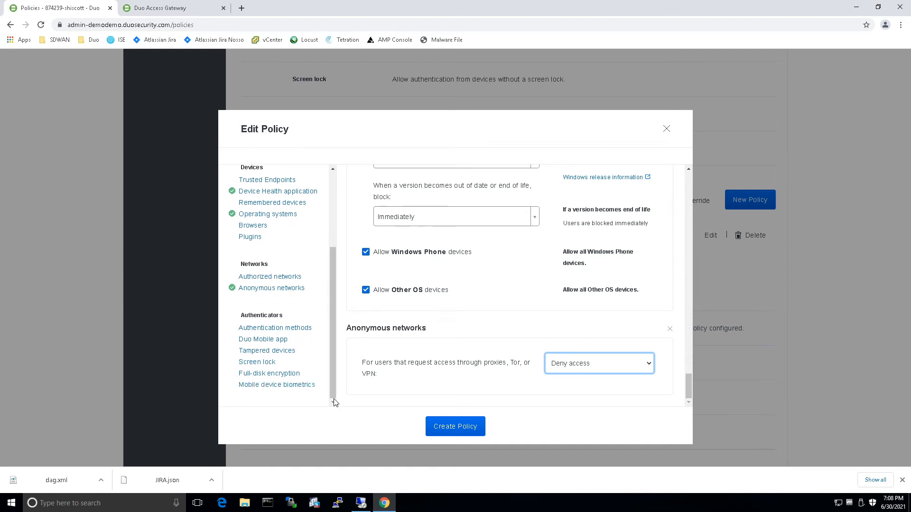
left_click(287, 385)
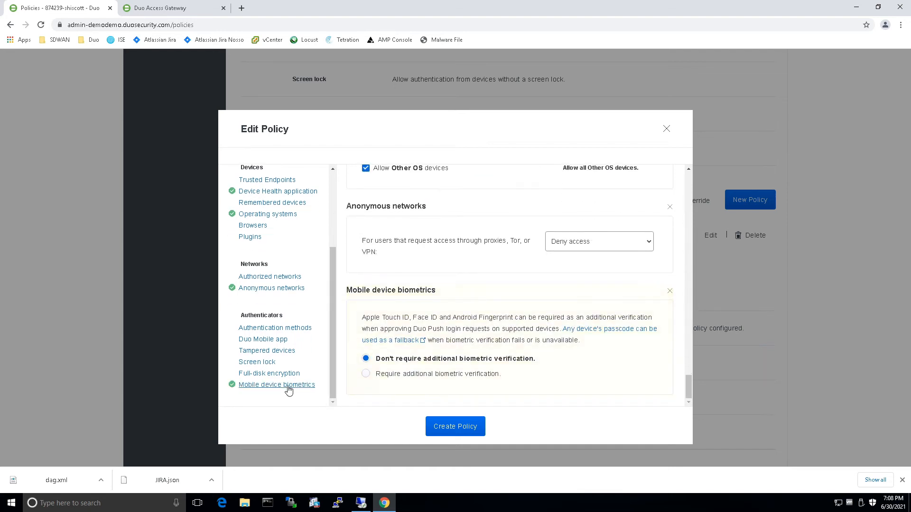
Require additional biometric verification and create the policy.
left_click(366, 374)
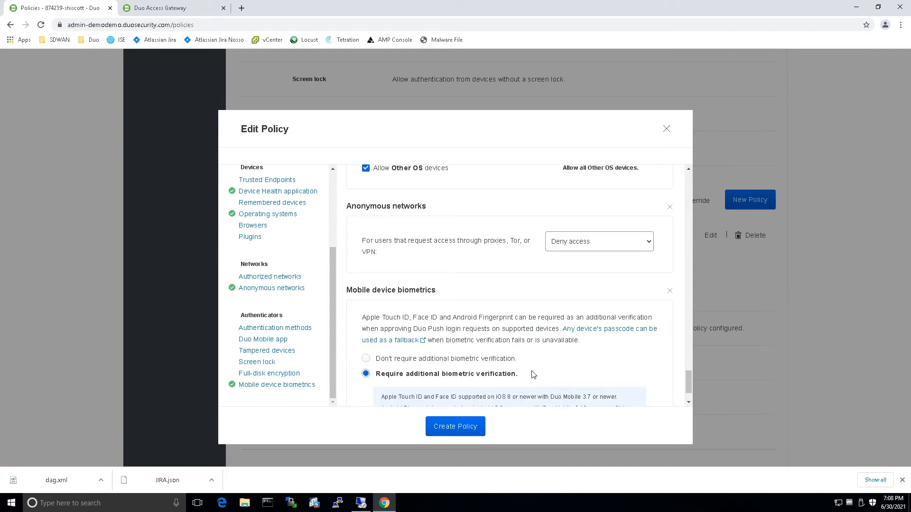
scroll(533, 375, "down", 1)
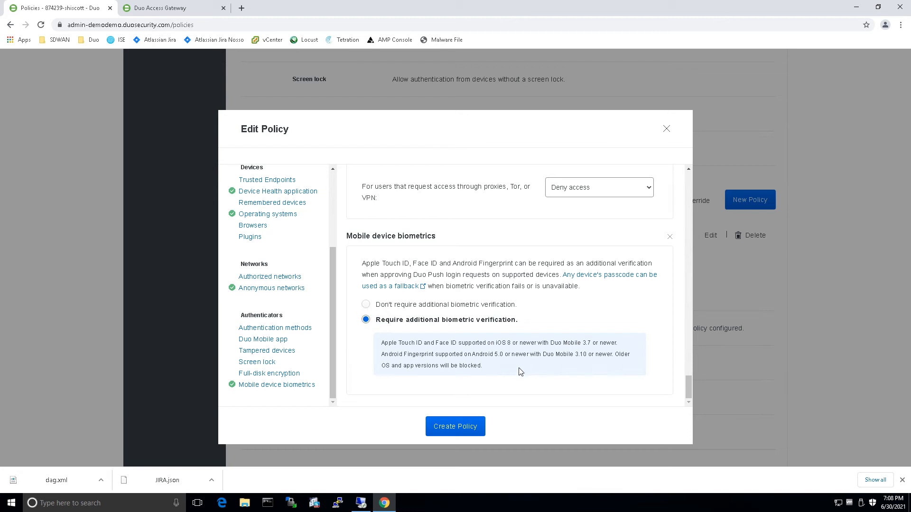
left_click(450, 426)
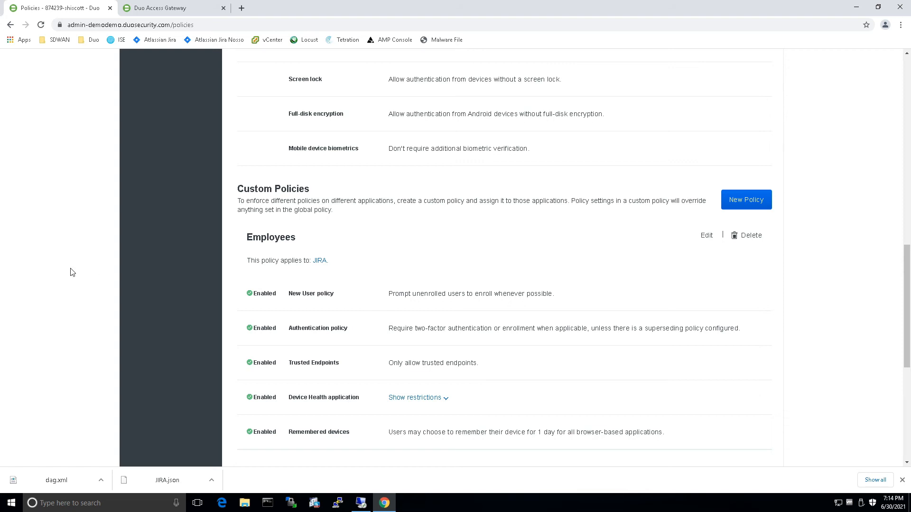
Open the JIRA application from Applications and scroll down to its Policy section.
scroll(101, 218, "up", 10)
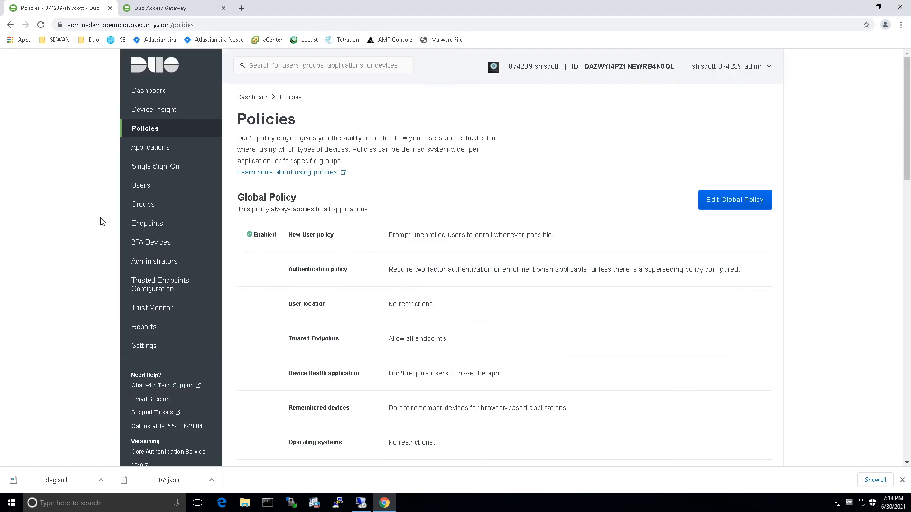
left_click(150, 149)
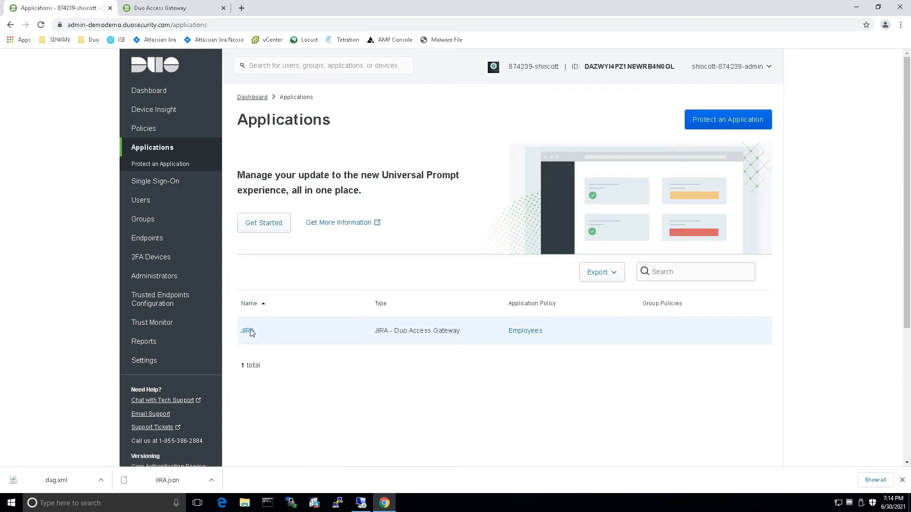
left_click(248, 331)
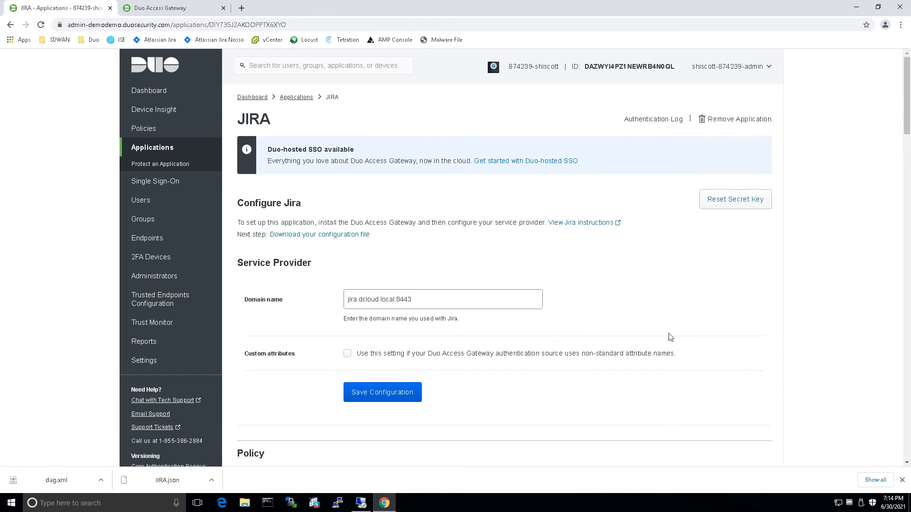
scroll(662, 333, "down", 4)
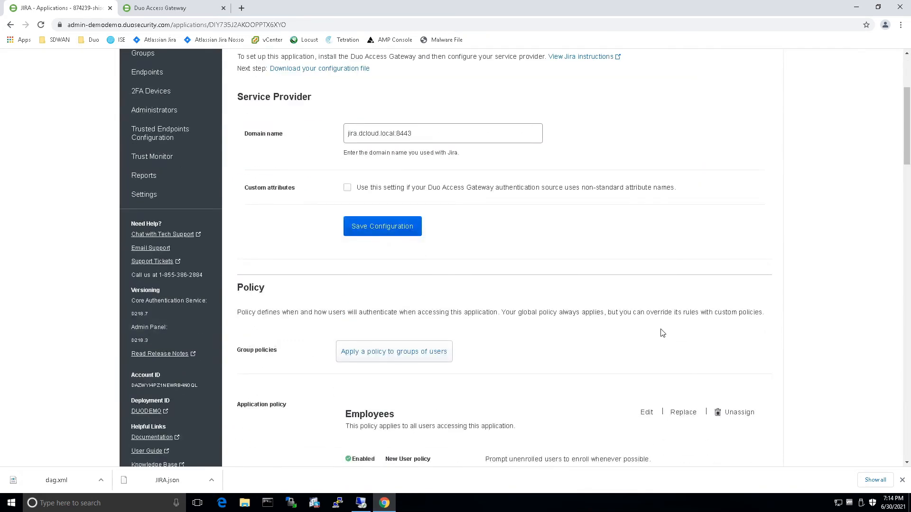
scroll(660, 332, "down", 2)
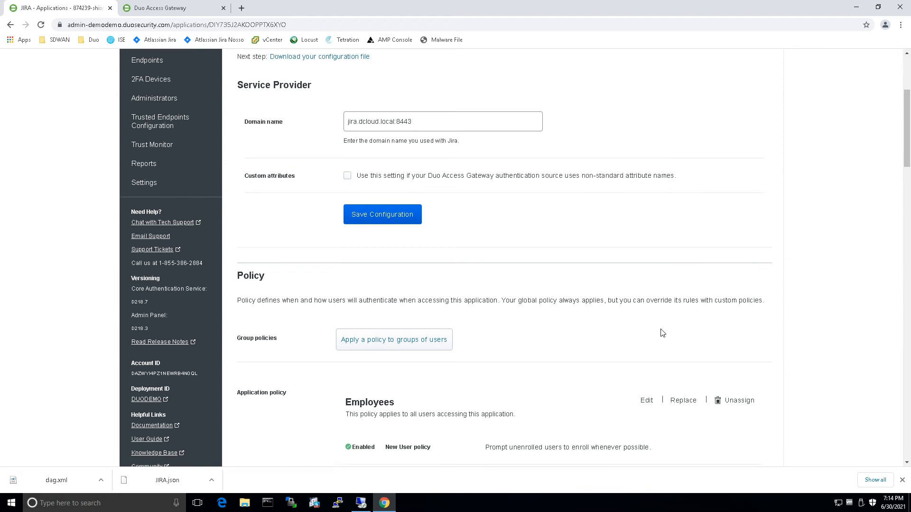
Apply the Contractors policy to the Contractors group as a JIRA group policy.
left_click(400, 283)
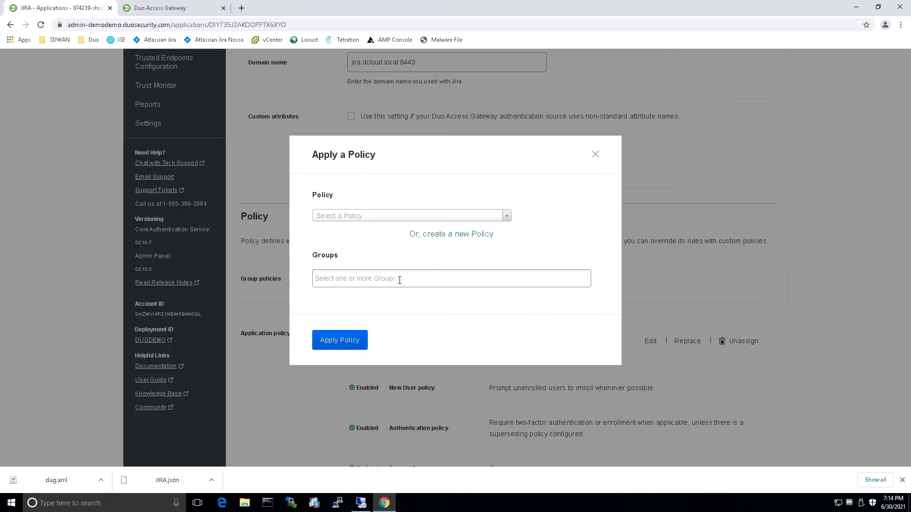
left_click(505, 216)
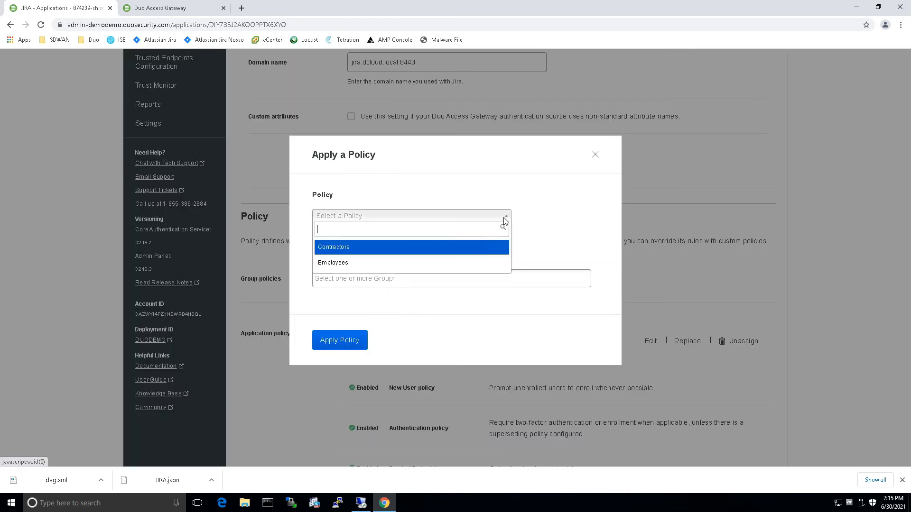
left_click(359, 251)
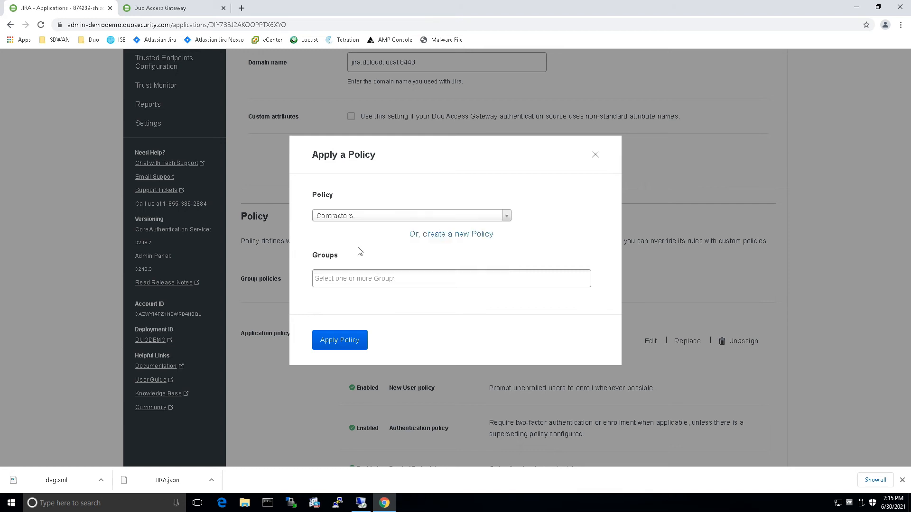
left_click(371, 278)
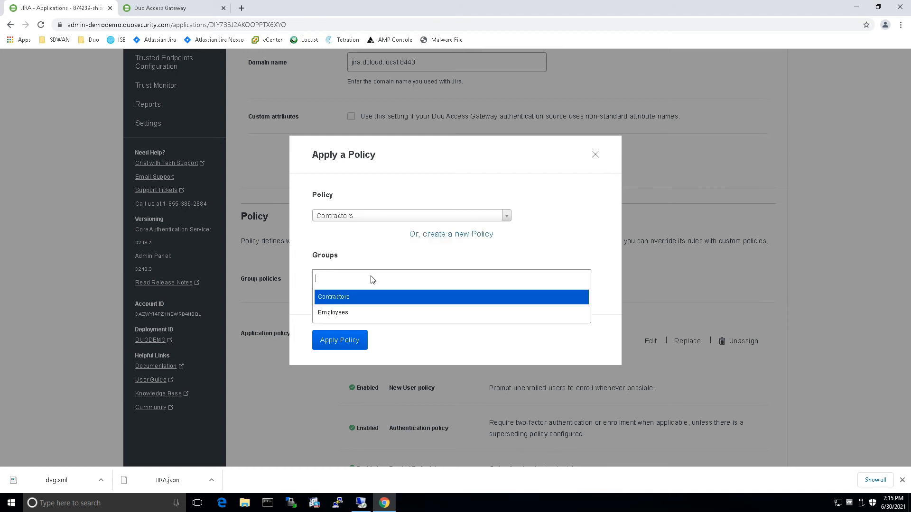
left_click(340, 297)
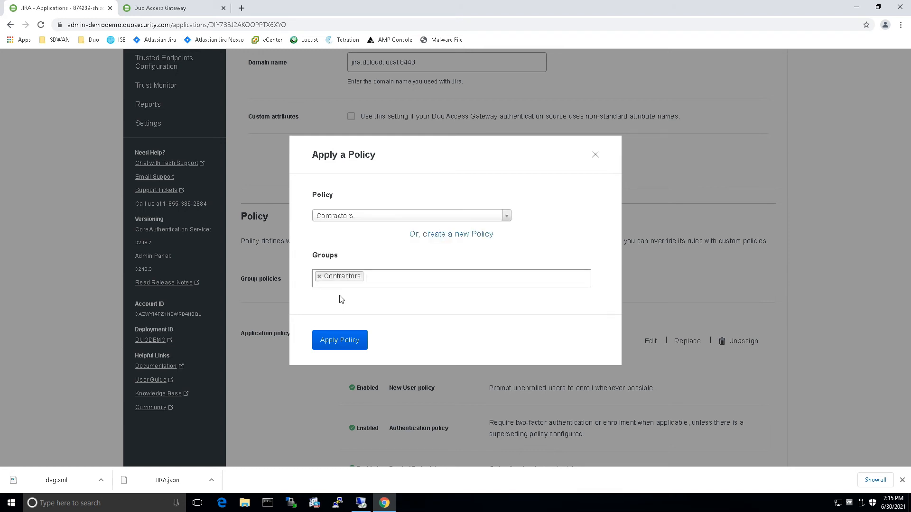
left_click(336, 341)
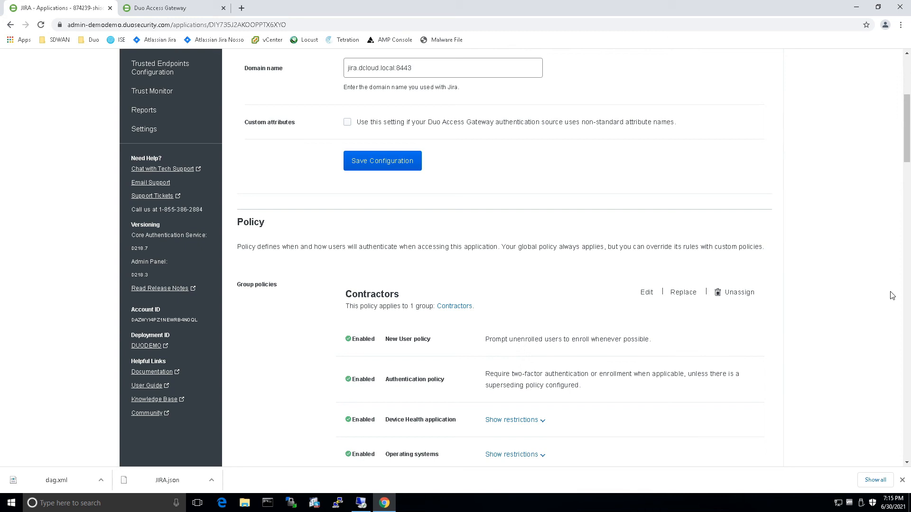
Unassign the Employees policy from JIRA's Application policy section.
scroll(877, 293, "down", 6)
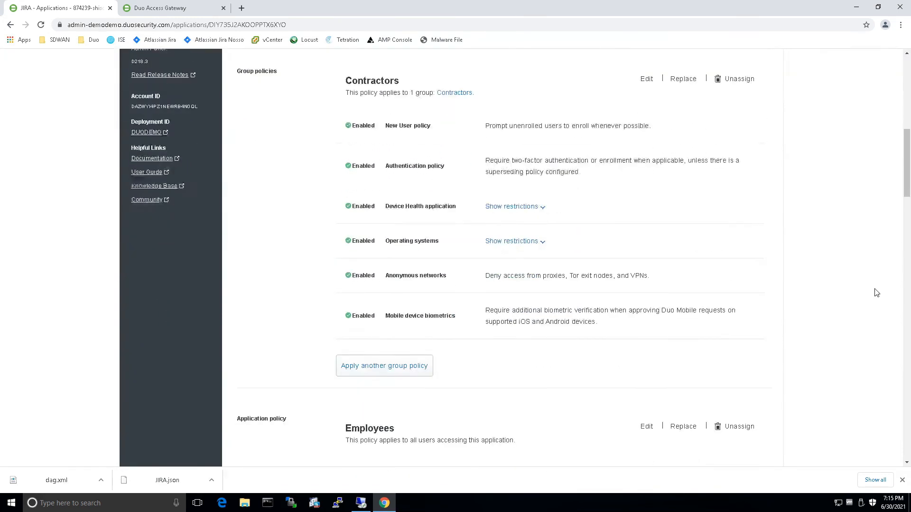
scroll(877, 293, "down", 1)
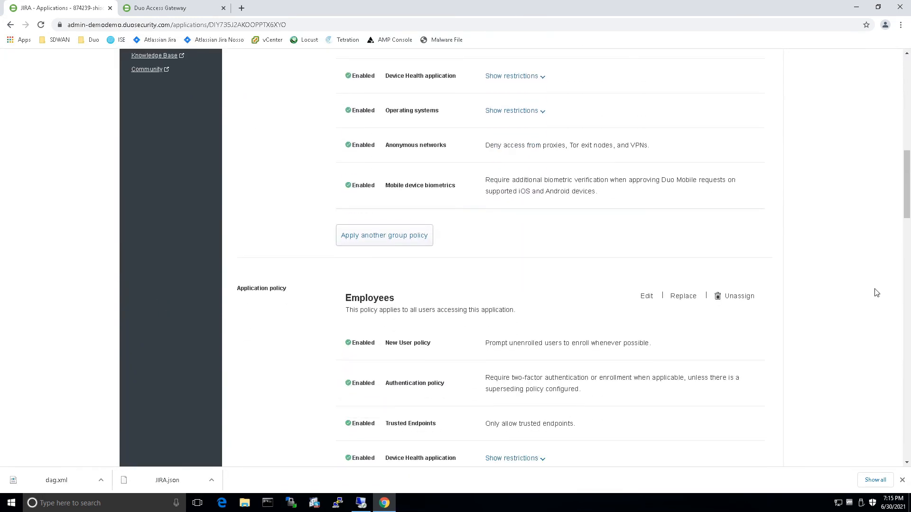
scroll(741, 301, "down", 1)
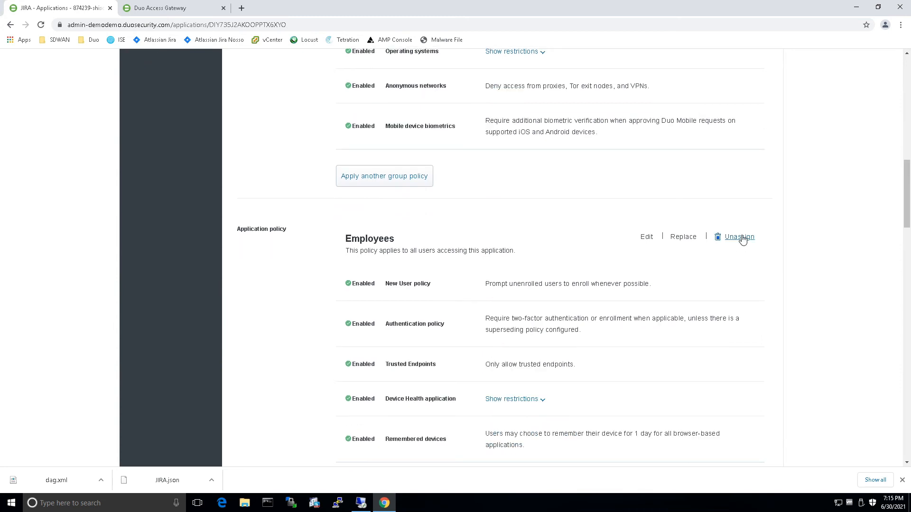
left_click(741, 238)
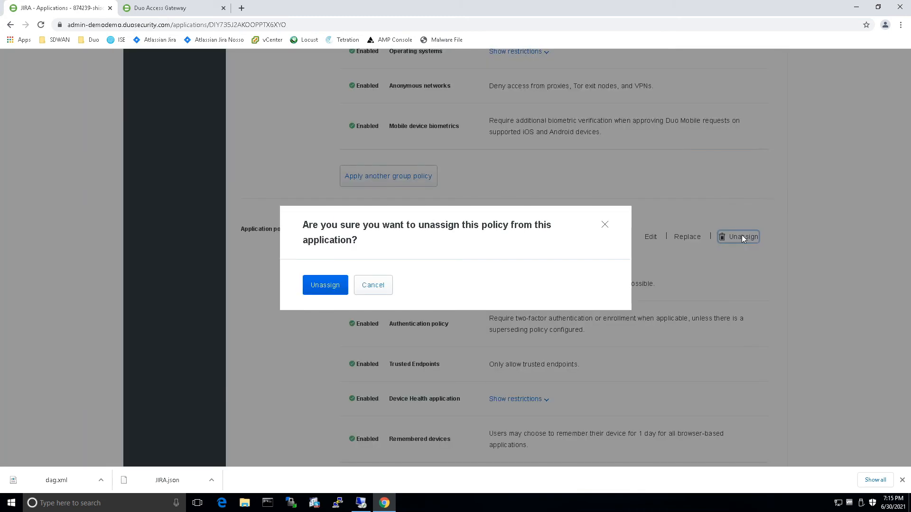
left_click(316, 284)
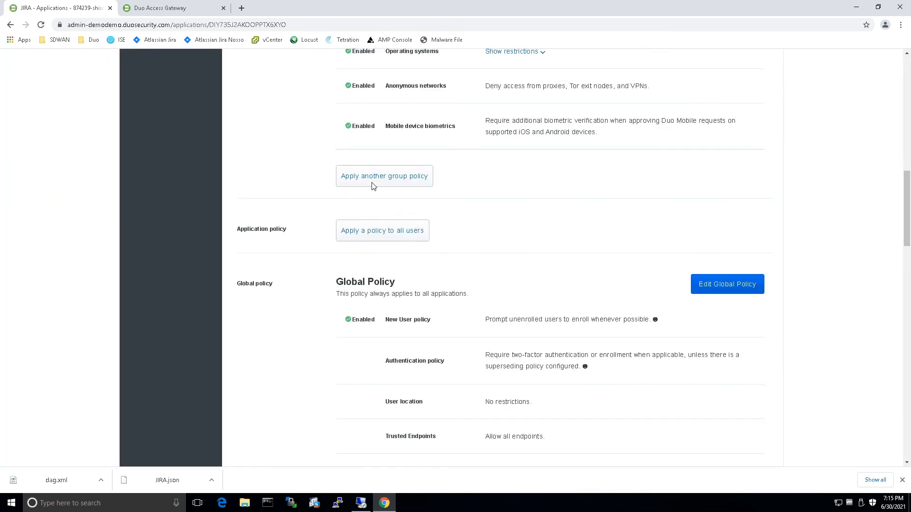
left_click(372, 180)
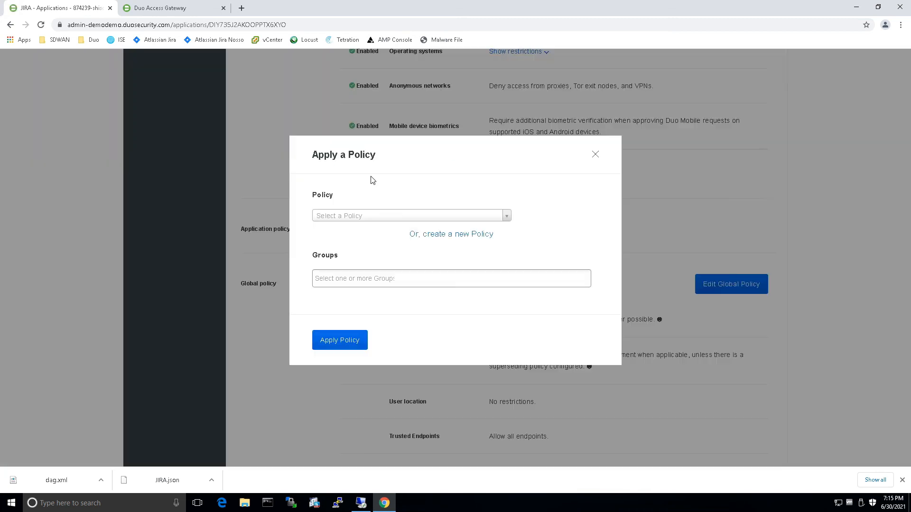
Add the Employees policy as a JIRA group policy targeting the Employees group.
left_click(437, 217)
left_click(336, 264)
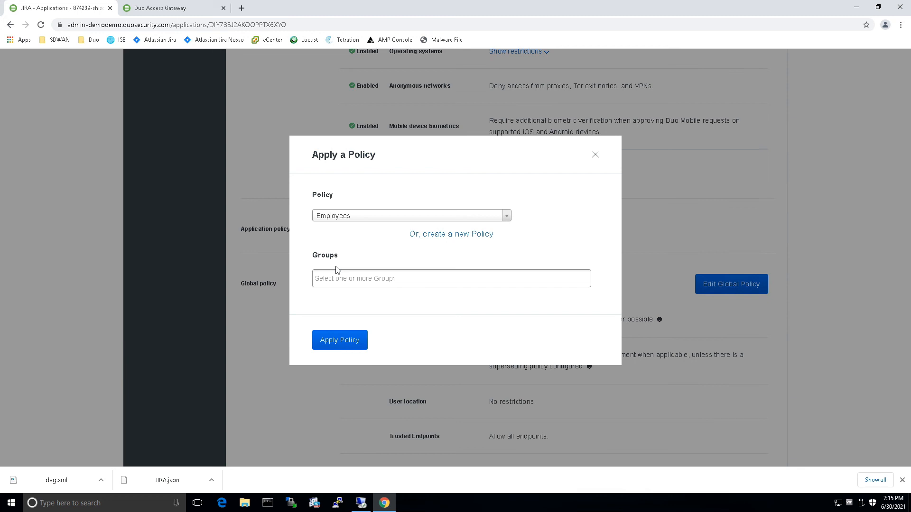
left_click(377, 284)
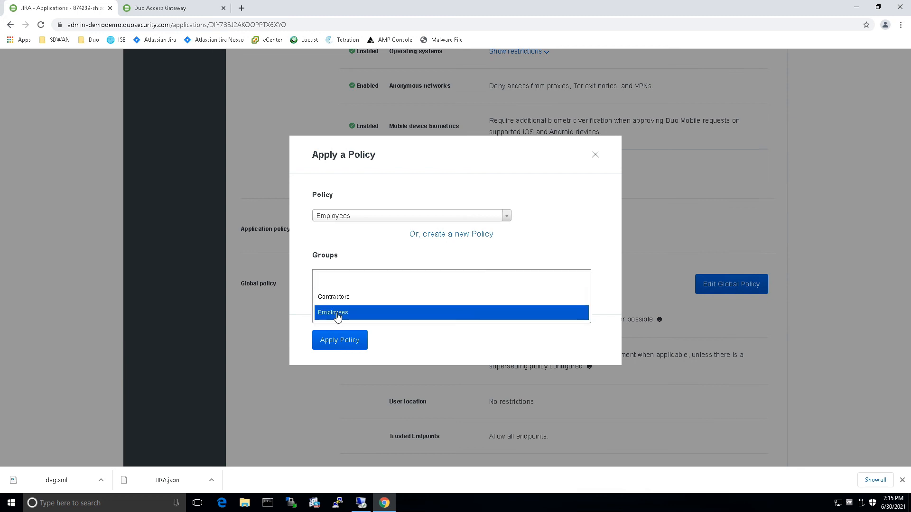
left_click(346, 312)
left_click(339, 347)
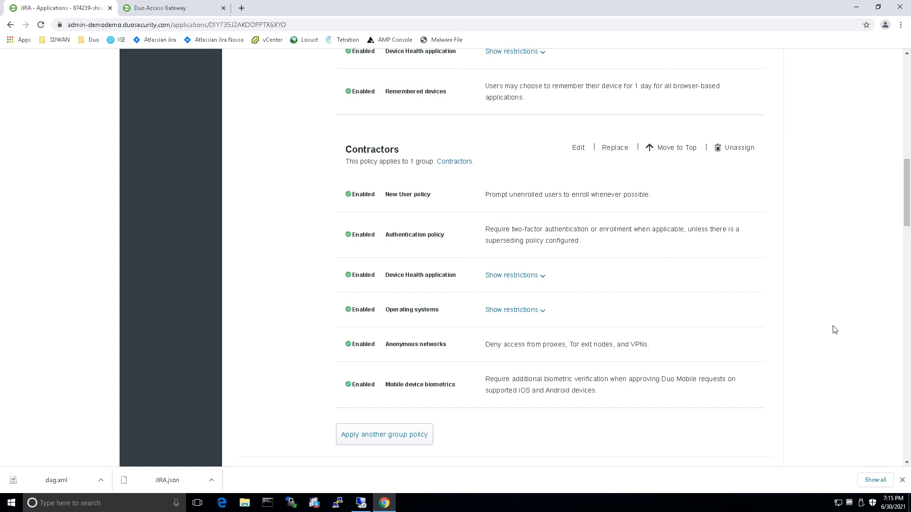
Save the JIRA configuration with the Employees and Contractors group policies.
scroll(835, 330, "up", 15)
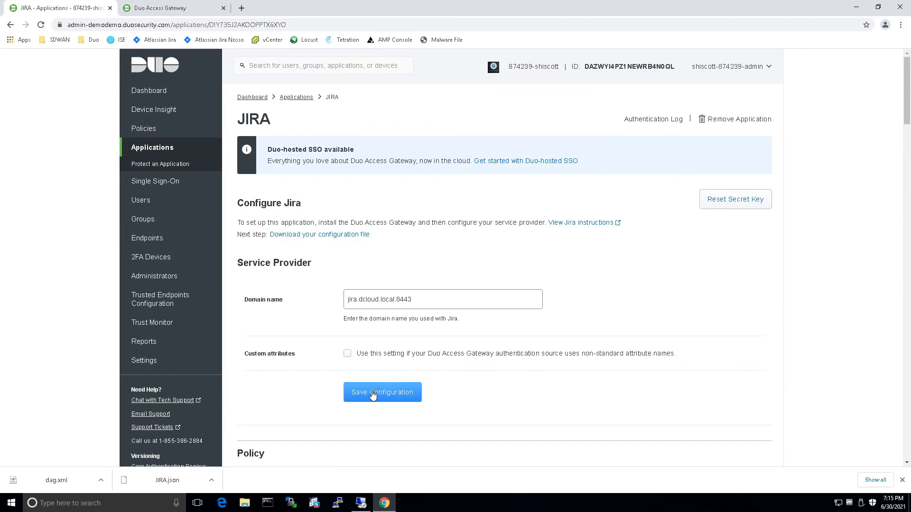
left_click(373, 394)
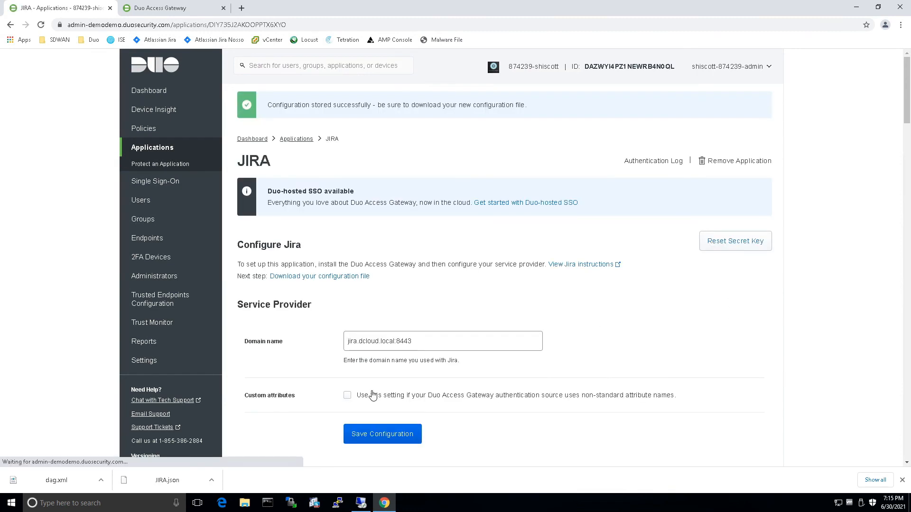